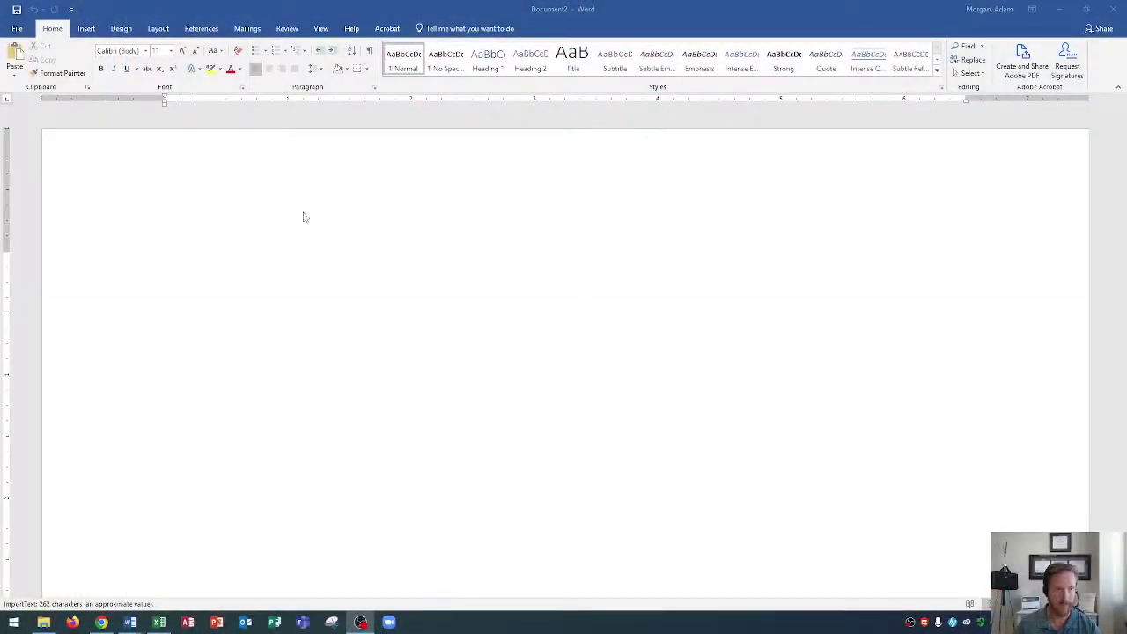
# Activate the blank Word document Document2 so it is ready for typing
pyautogui.click(304, 215)
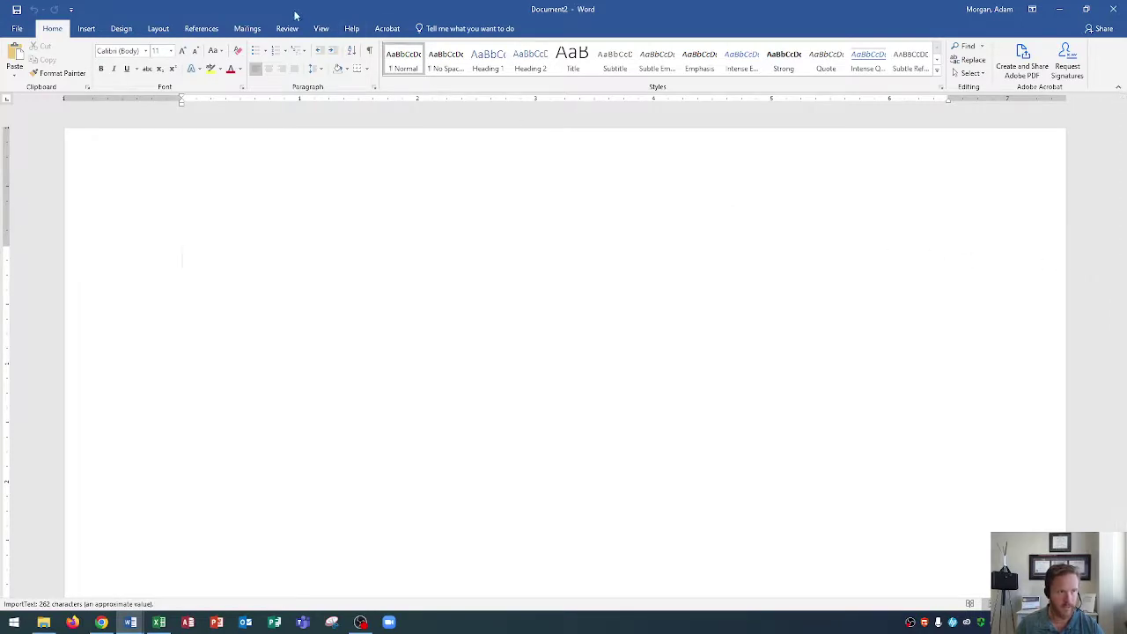
# Set the zoom to Page Width, then return to the Home ribbon
pyautogui.click(321, 29)
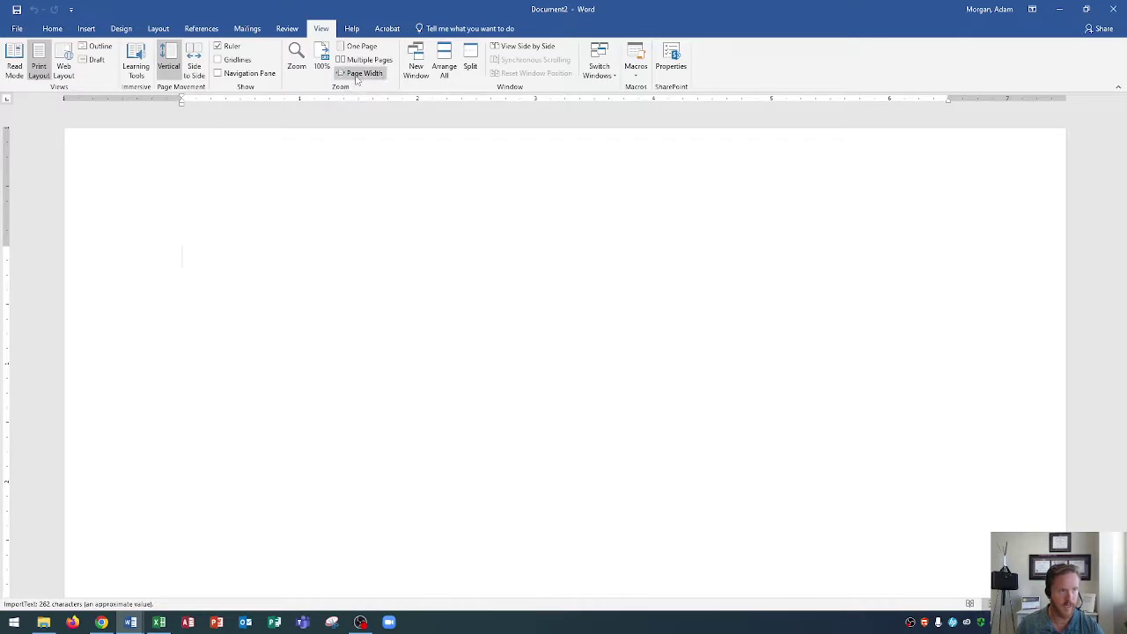
pyautogui.click(356, 77)
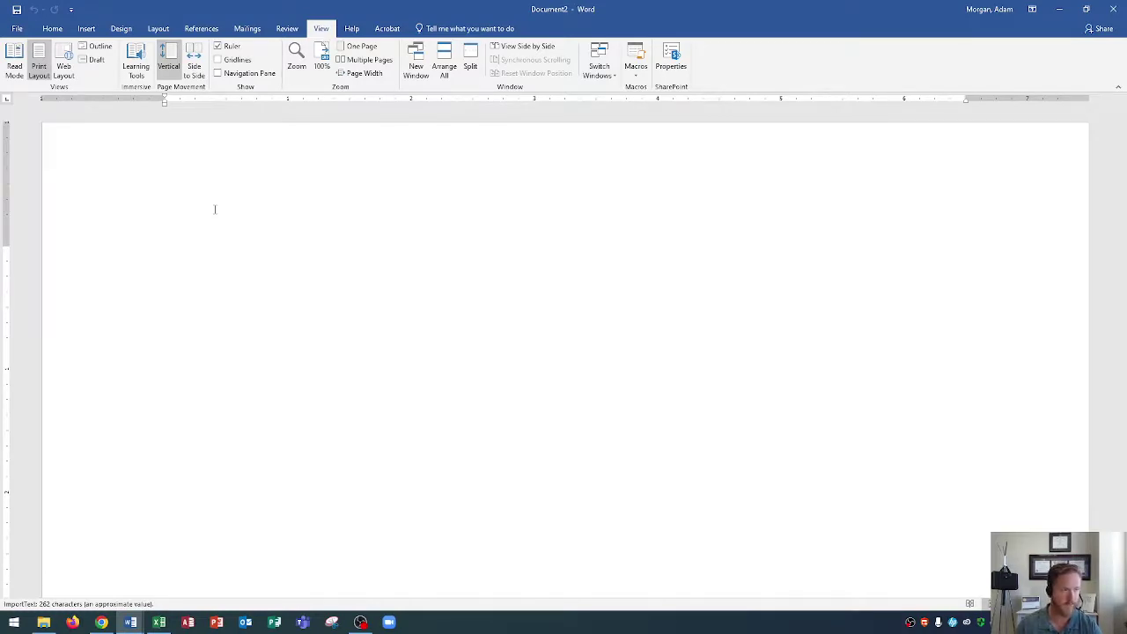
pyautogui.click(53, 29)
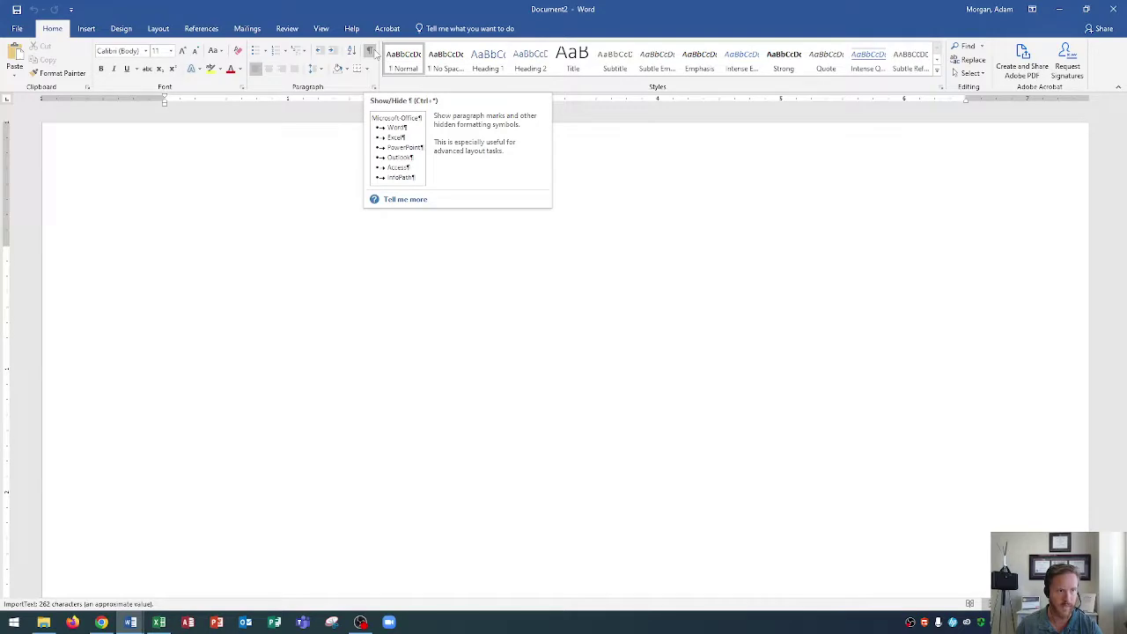
# Turn on Show/Hide ¶ to display paragraph marks on the empty page
pyautogui.click(372, 52)
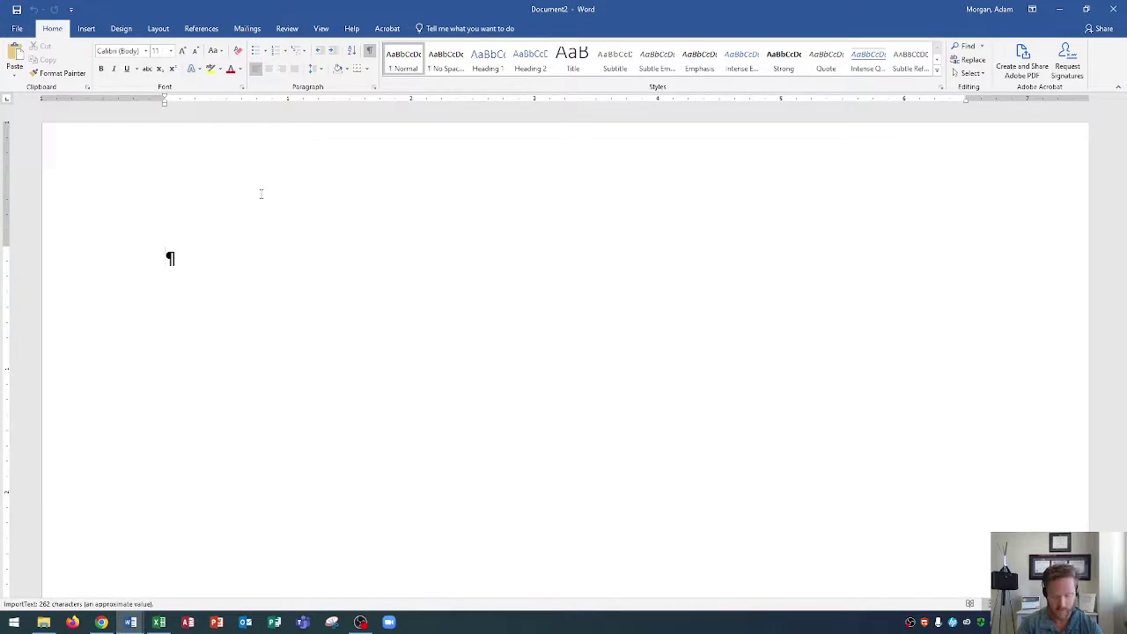
# Type the heading 'Parks Appreciation Day' and start a new line below it
pyautogui.write('Parks ')
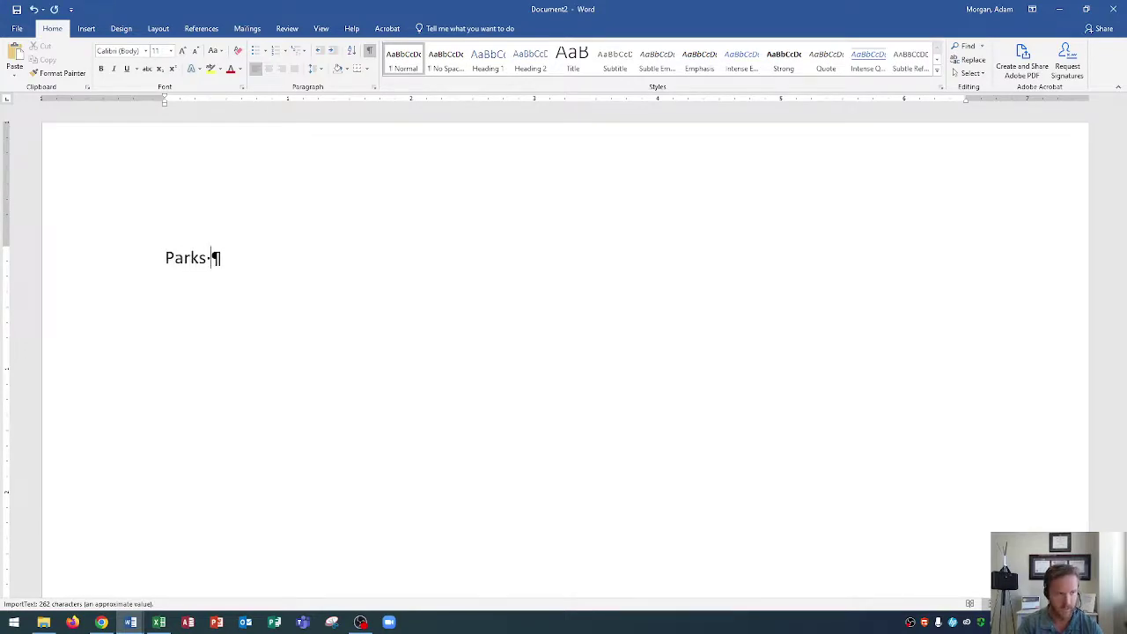
pyautogui.write('Apprec')
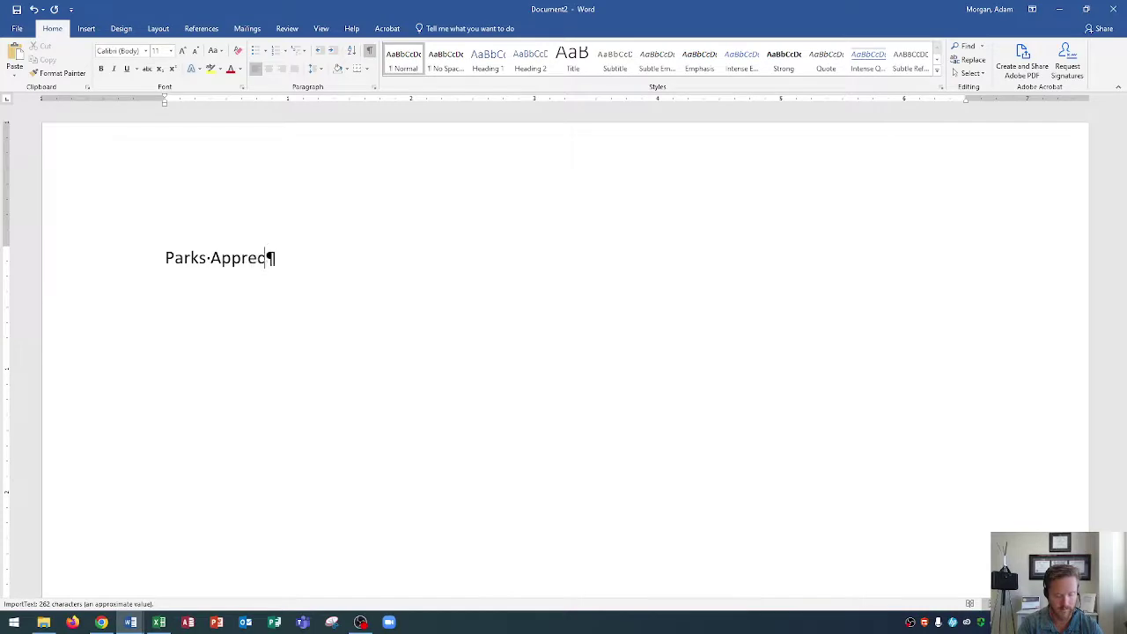
pyautogui.write('iation Day')
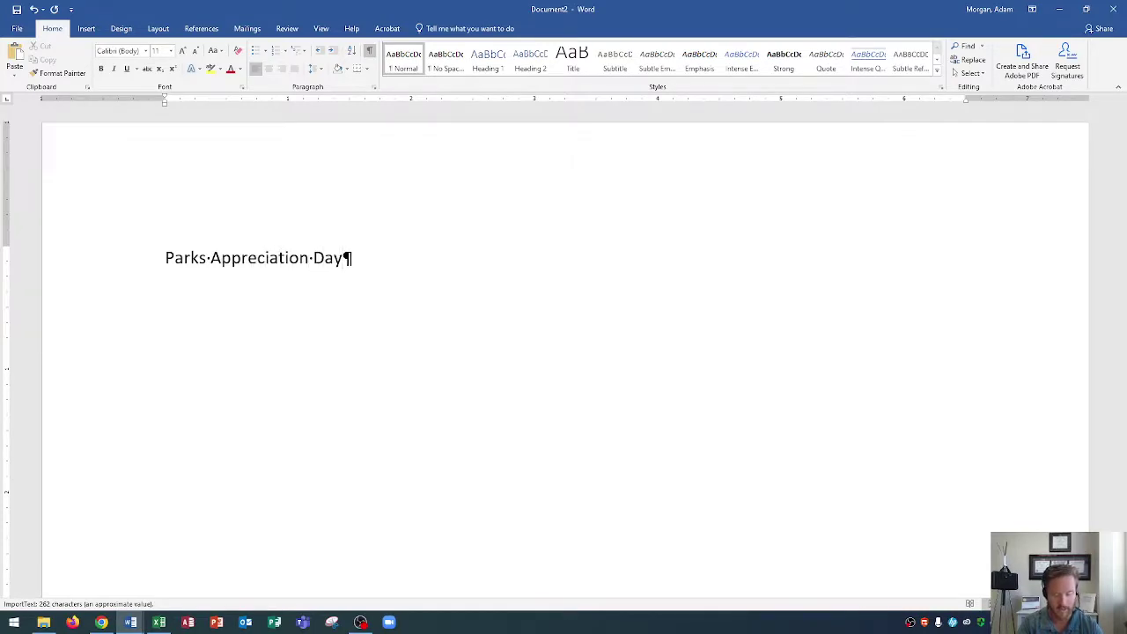
pyautogui.press('Return')
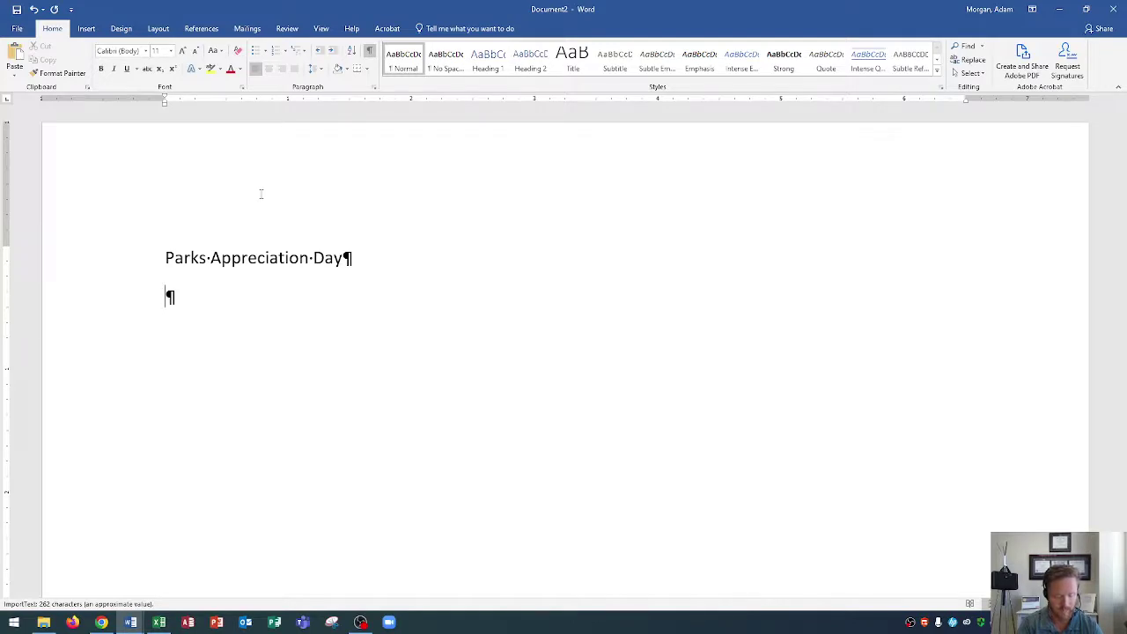
# Type the cleanup invitation ending 'be ready to have fun!', then begin the sign-off 'The Park Service'
pyautogui.write('Help ')
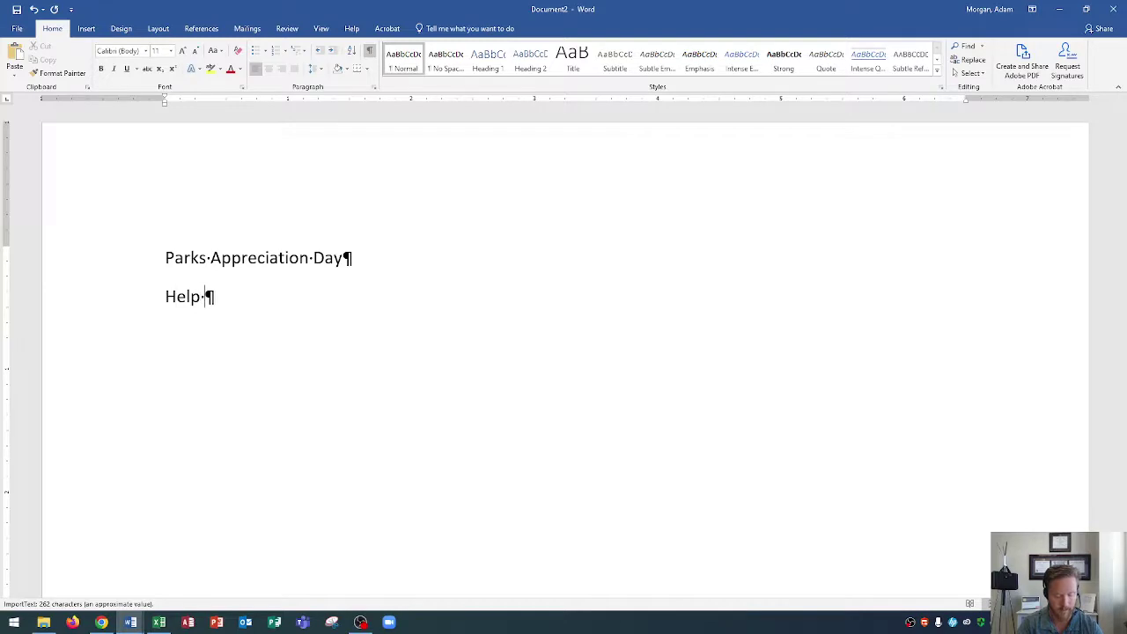
pyautogui.write('beautif')
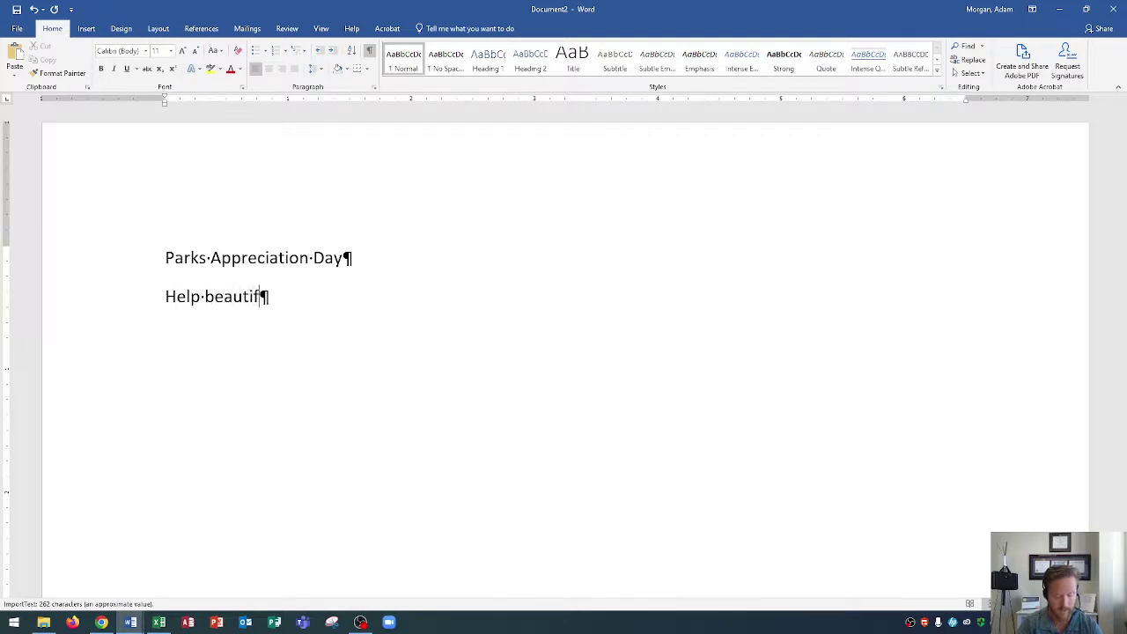
pyautogui.write('y ')
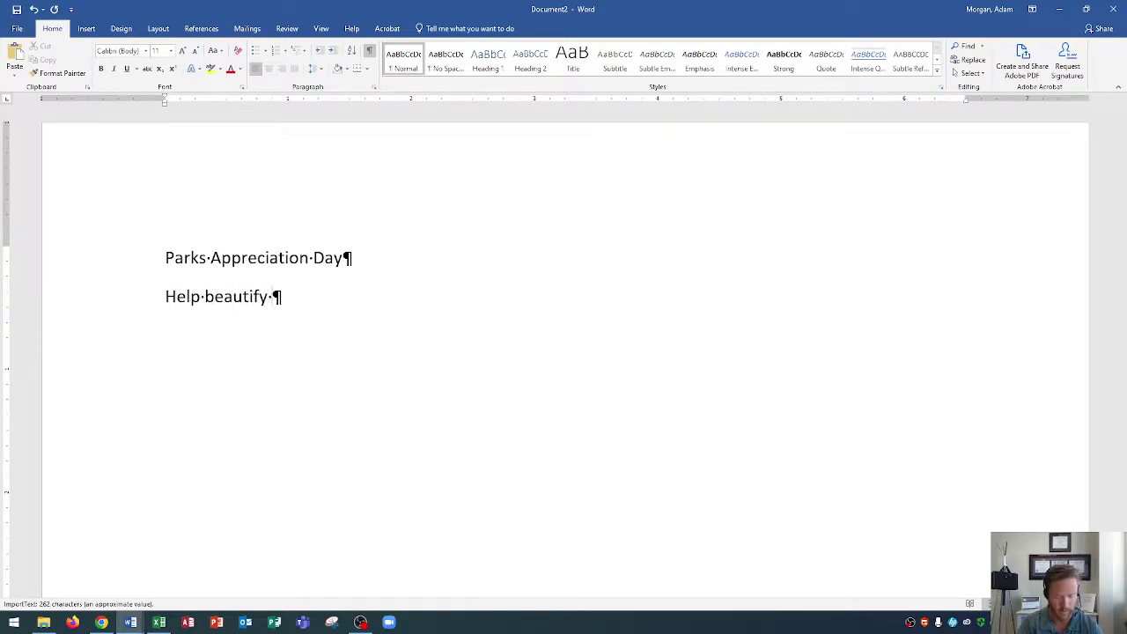
pyautogui.write('our city ')
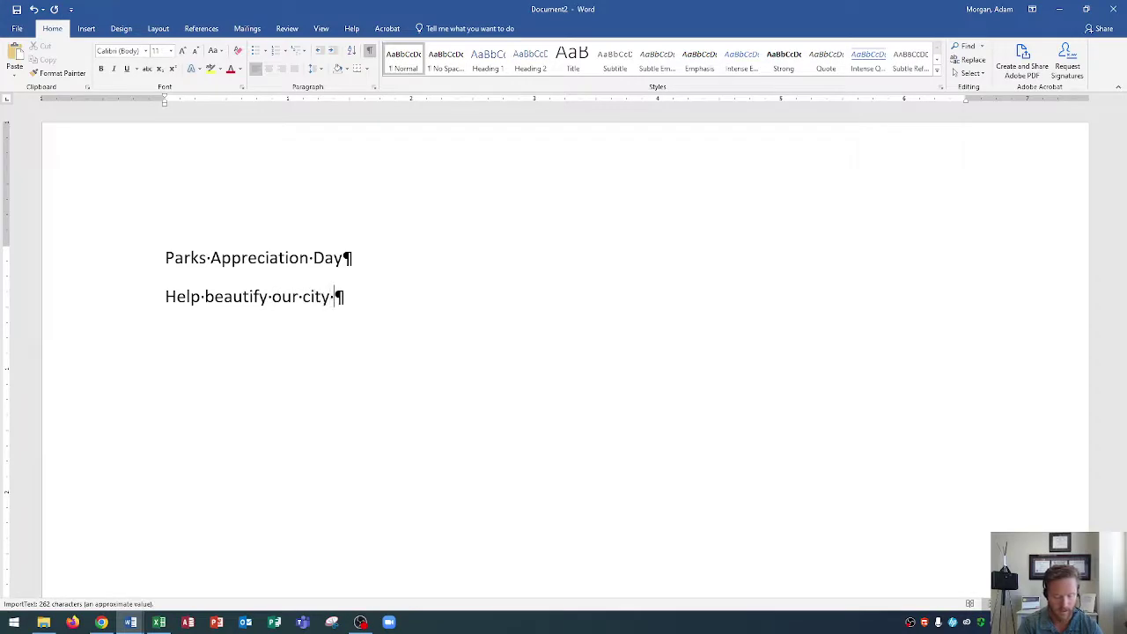
pyautogui.write('by par')
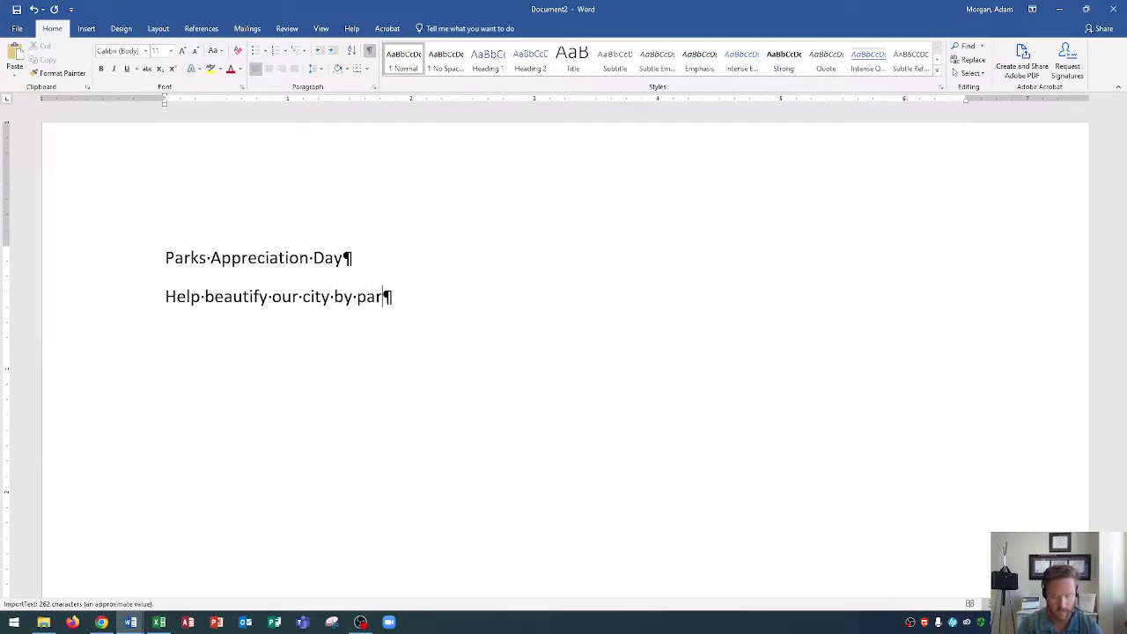
pyautogui.write('ticipati')
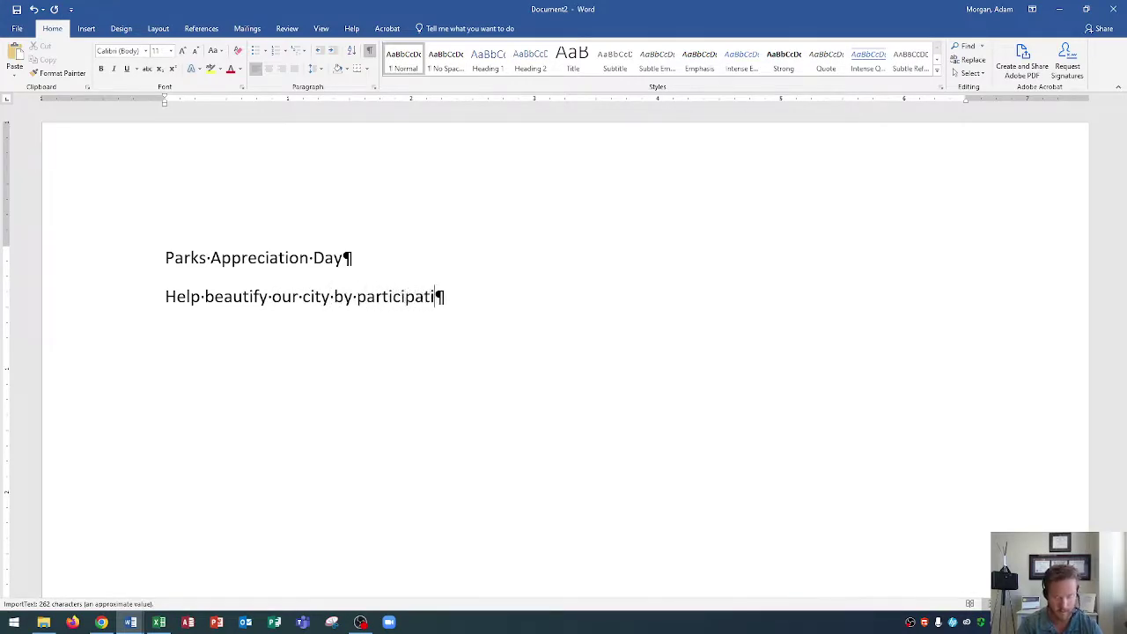
pyautogui.write('ng in the annual ')
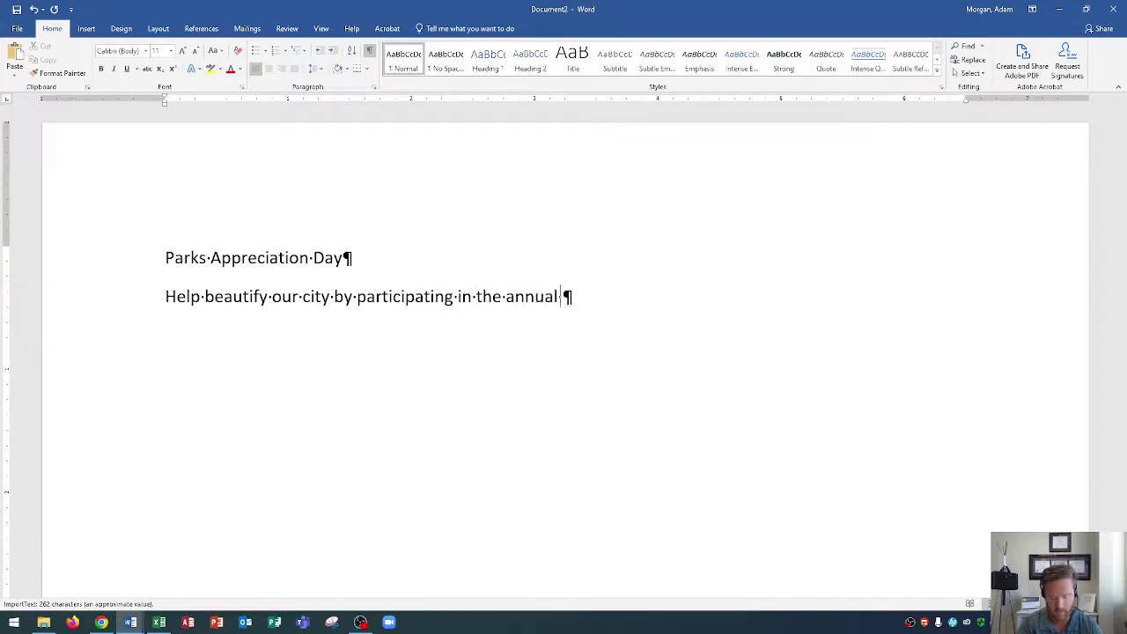
pyautogui.write('cleanup of ')
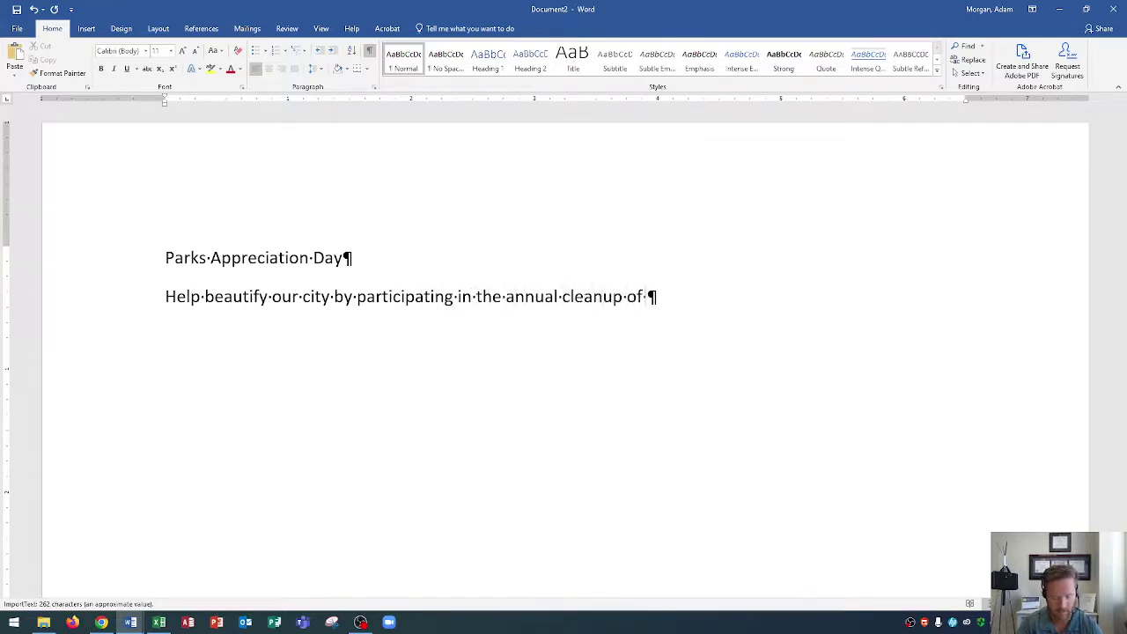
pyautogui.write('Log Drift')
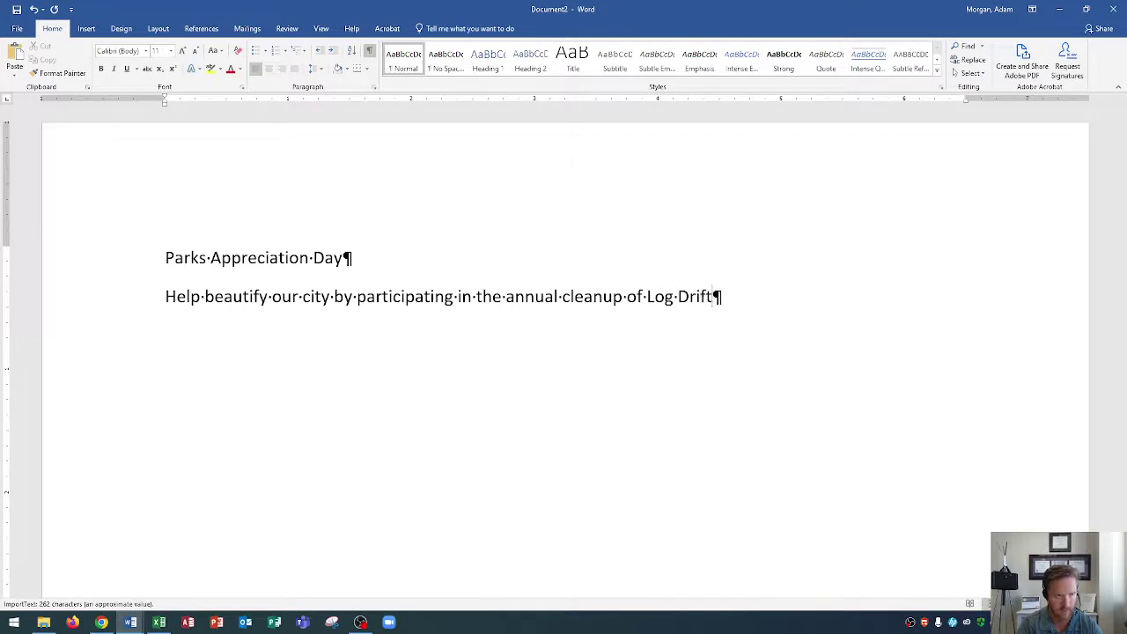
pyautogui.write(' Park, ')
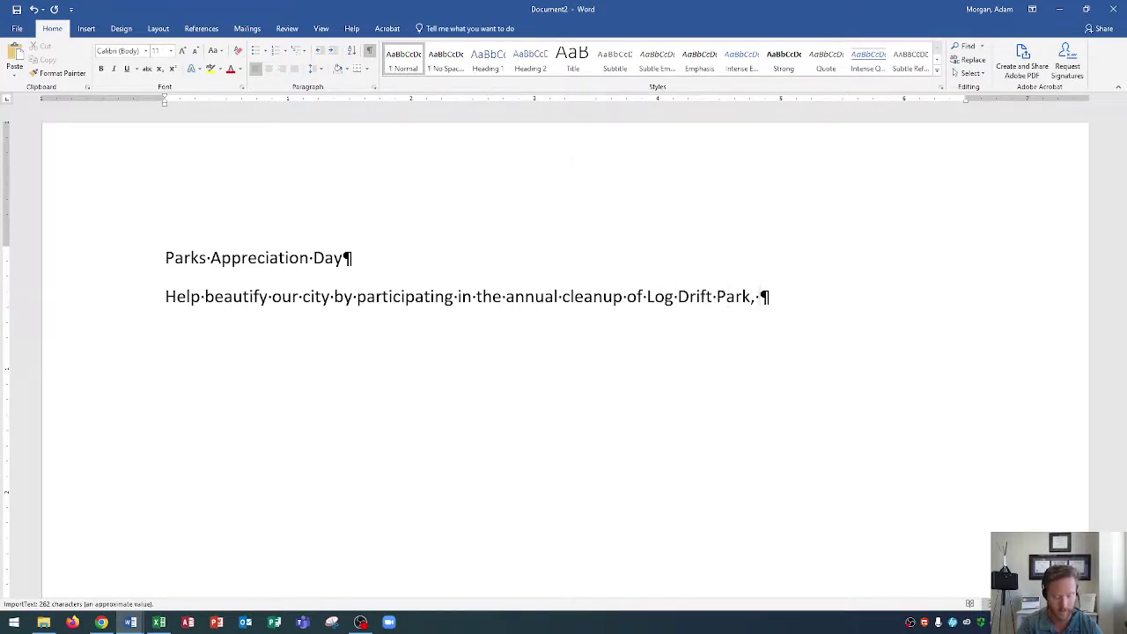
pyautogui.write('Swamp ')
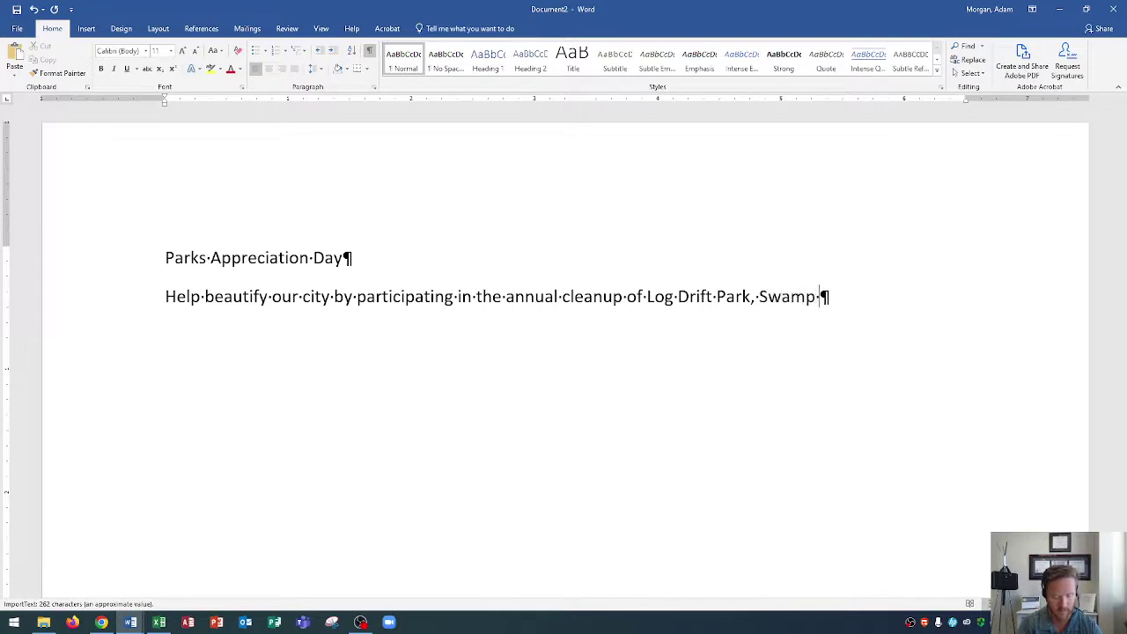
pyautogui.write('Creek Park, ')
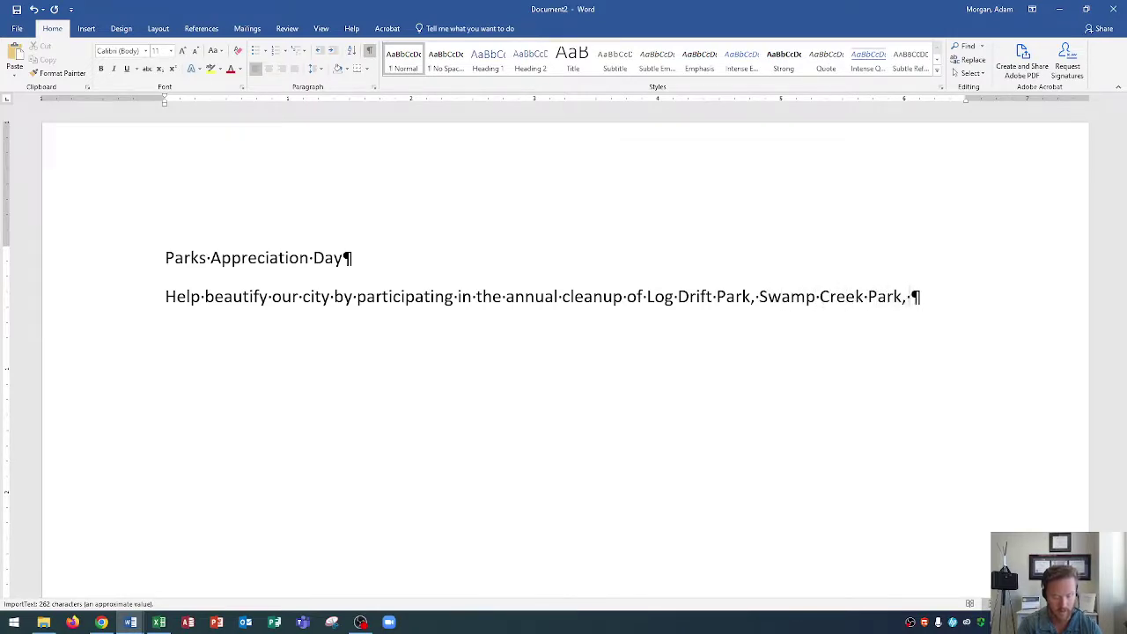
pyautogui.write('and T')
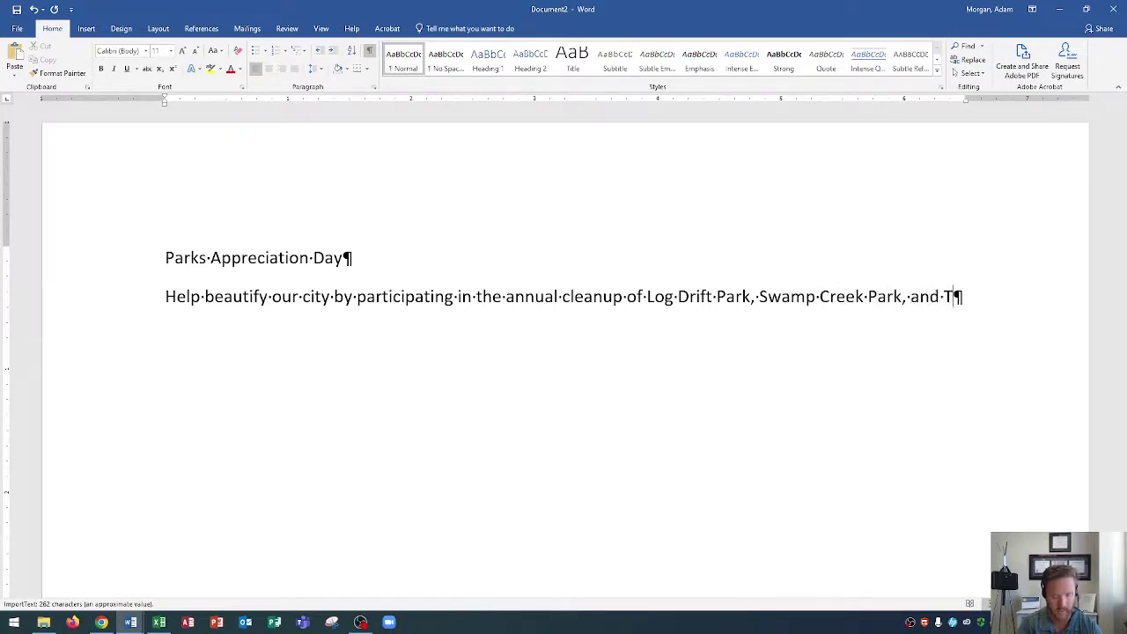
pyautogui.write('al Tree Park.')
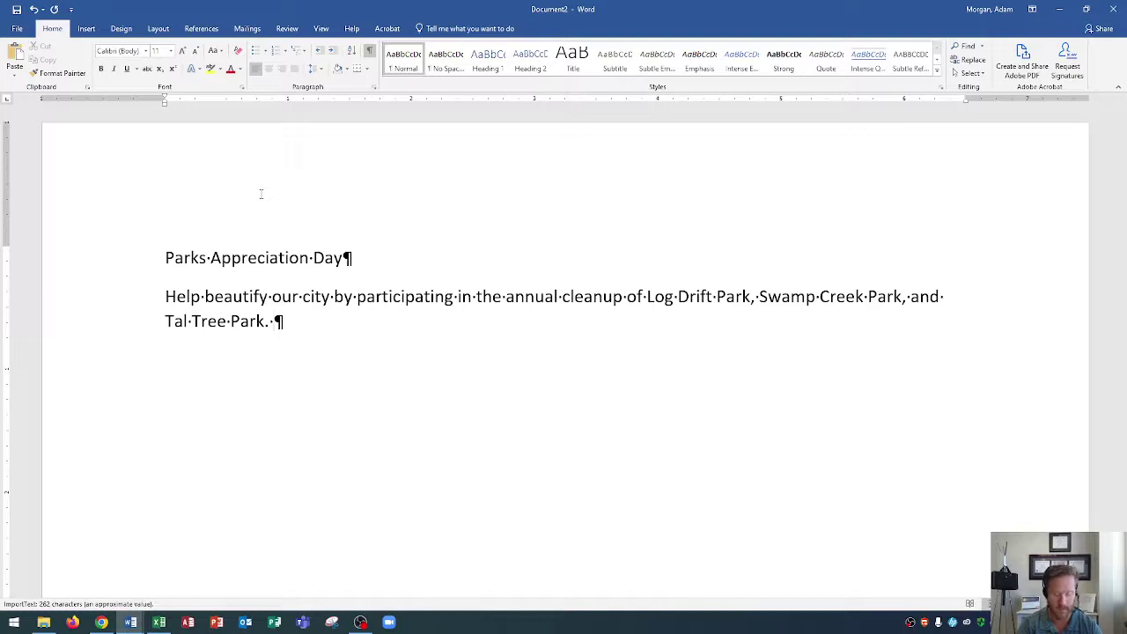
pyautogui.write('Bri')
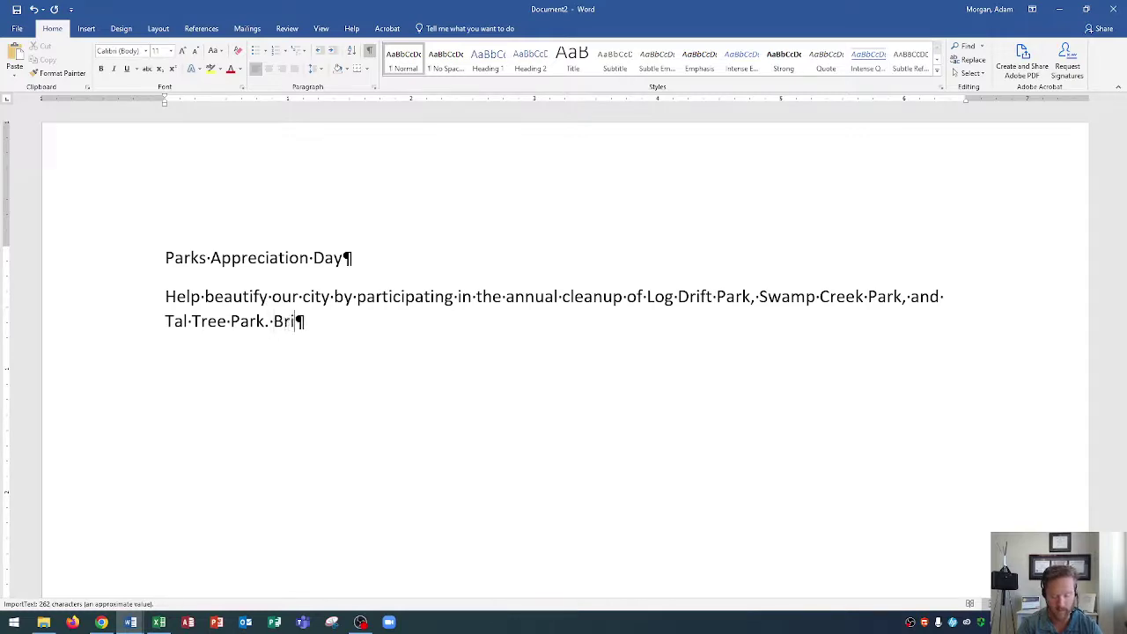
pyautogui.write('ng your own ')
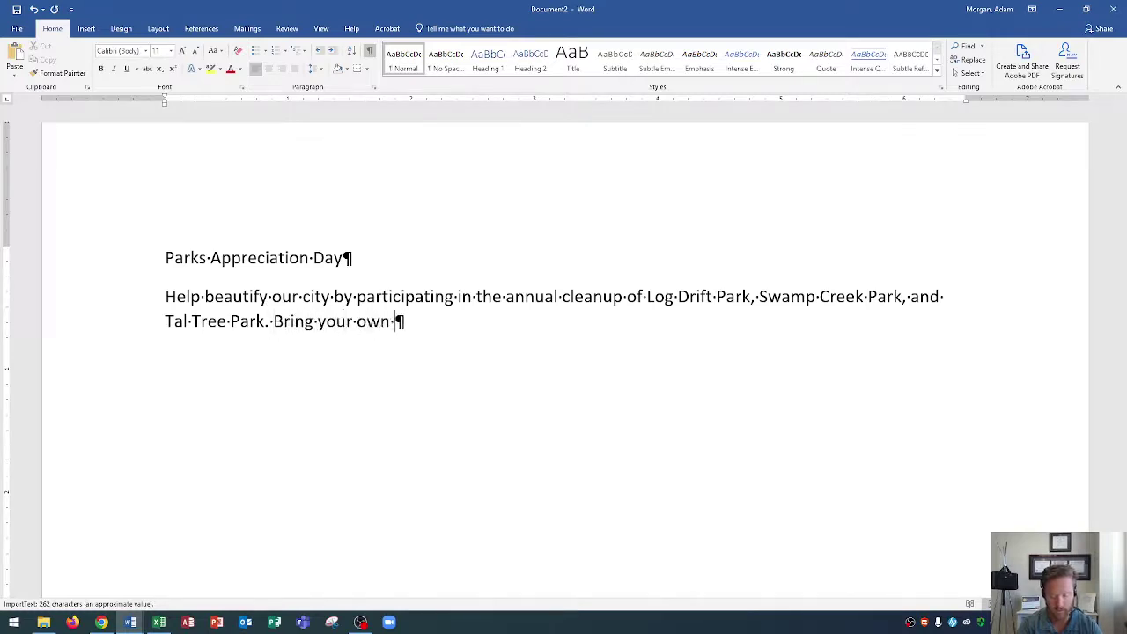
pyautogui.write('gardening ')
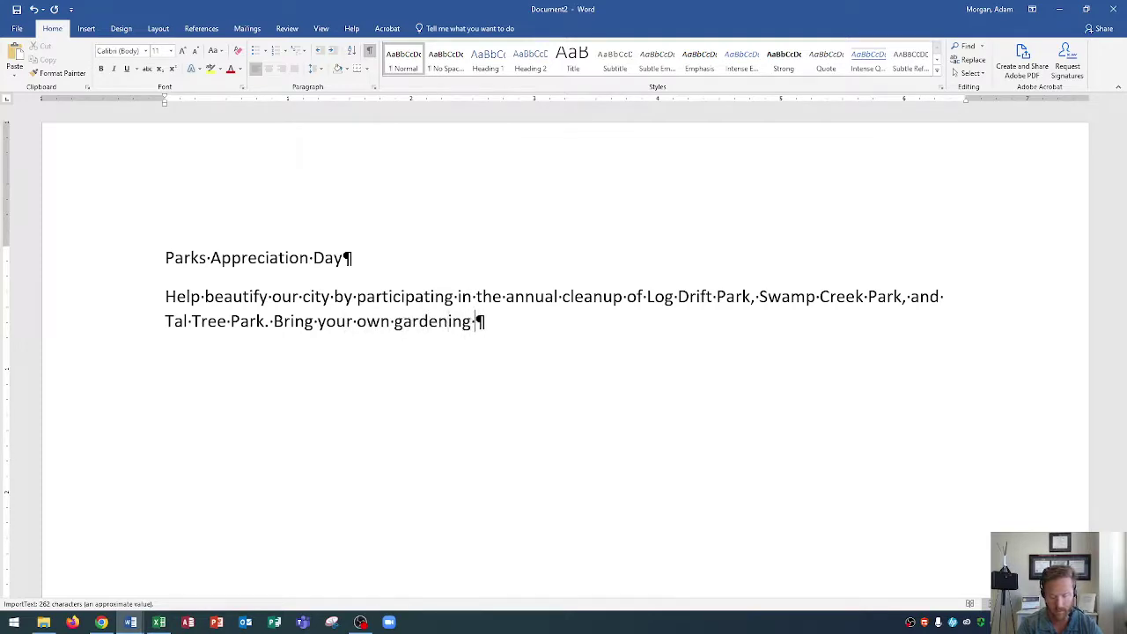
pyautogui.write('tools and glov')
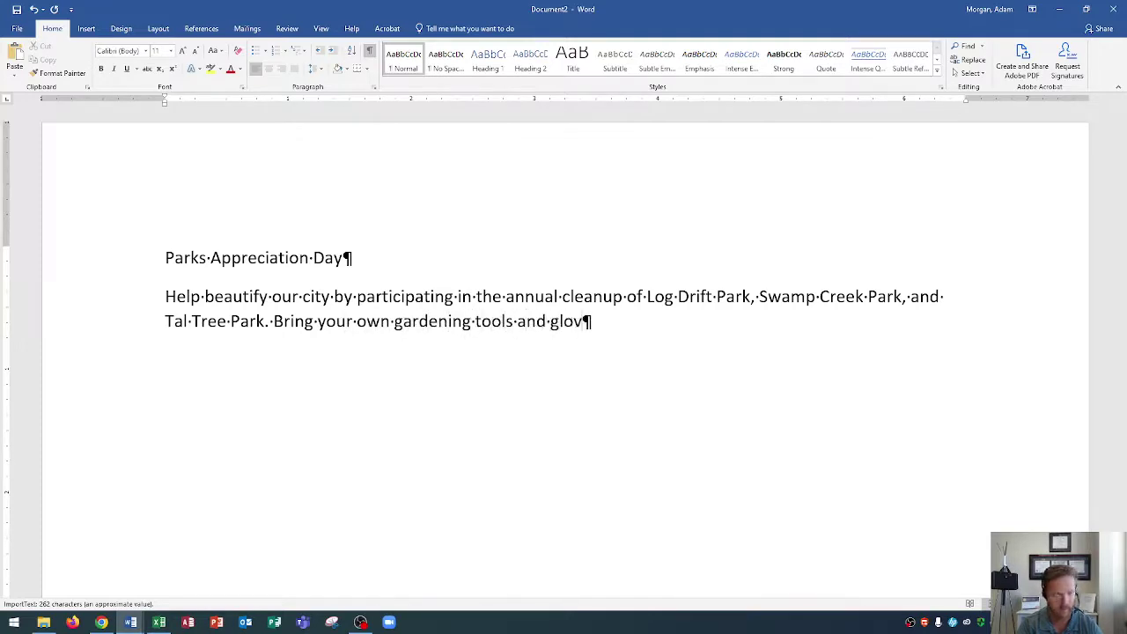
pyautogui.write('es and b')
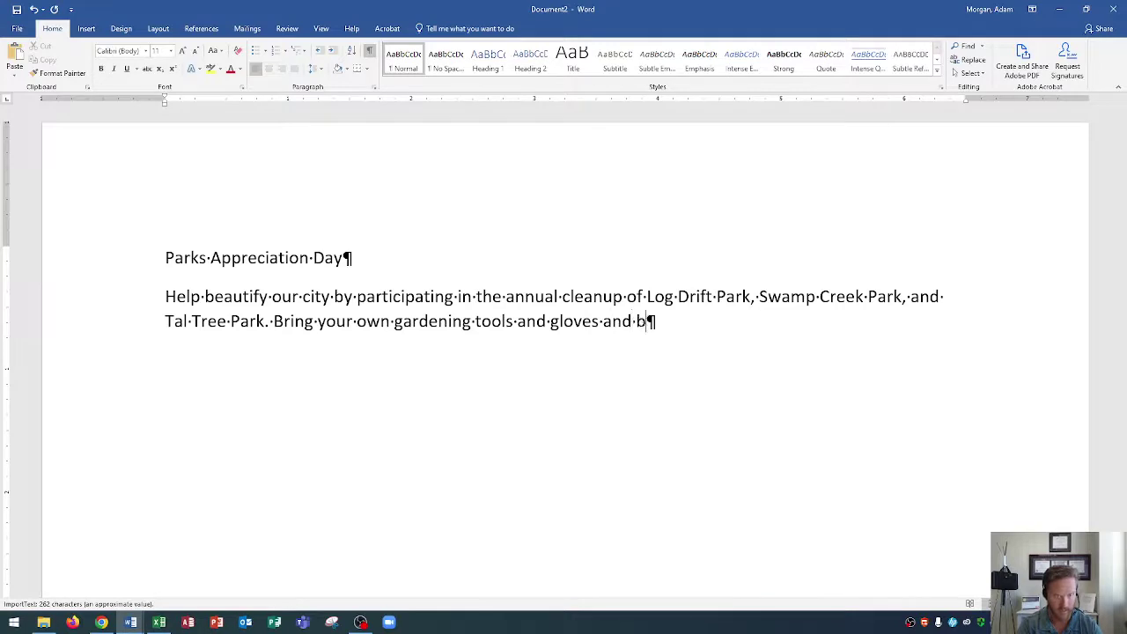
pyautogui.write('e ready to have fun!')
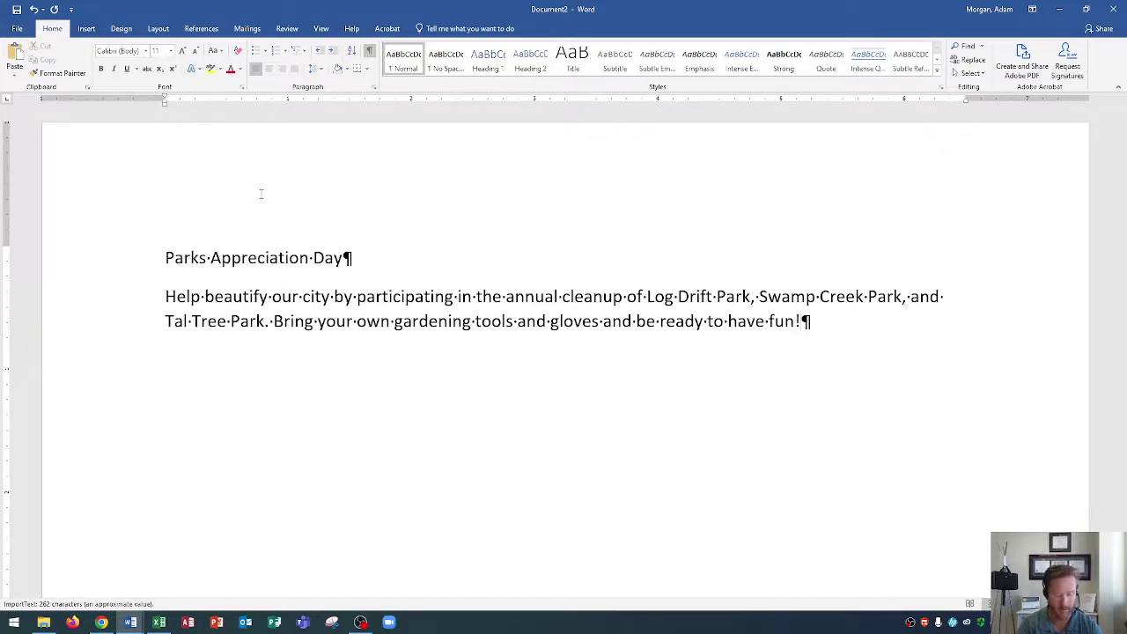
pyautogui.press('Return')
pyautogui.write('Th')
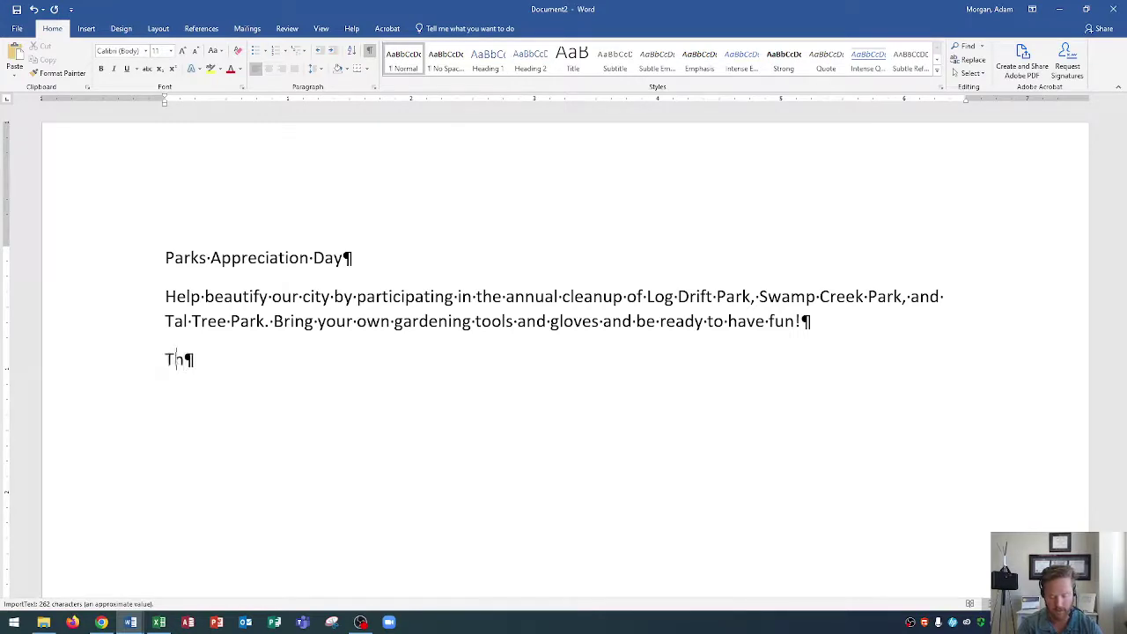
pyautogui.write('e Park Serv')
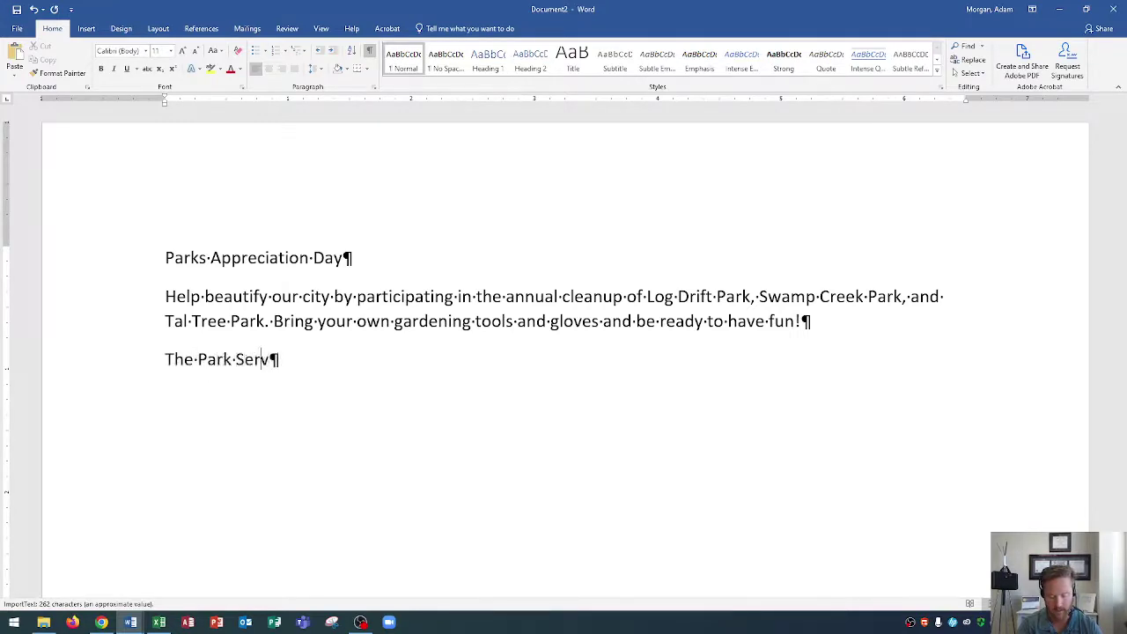
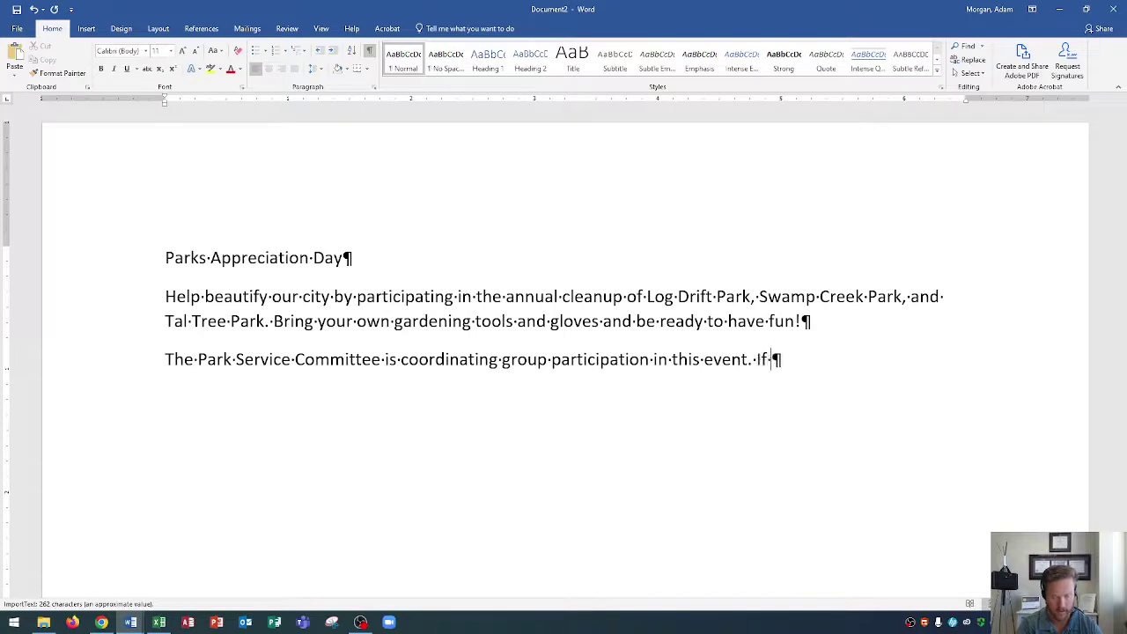
# Finish the committee sentence with the contact's name and e-mail address, then begin a new paragraph
pyautogui.write('nterested ')
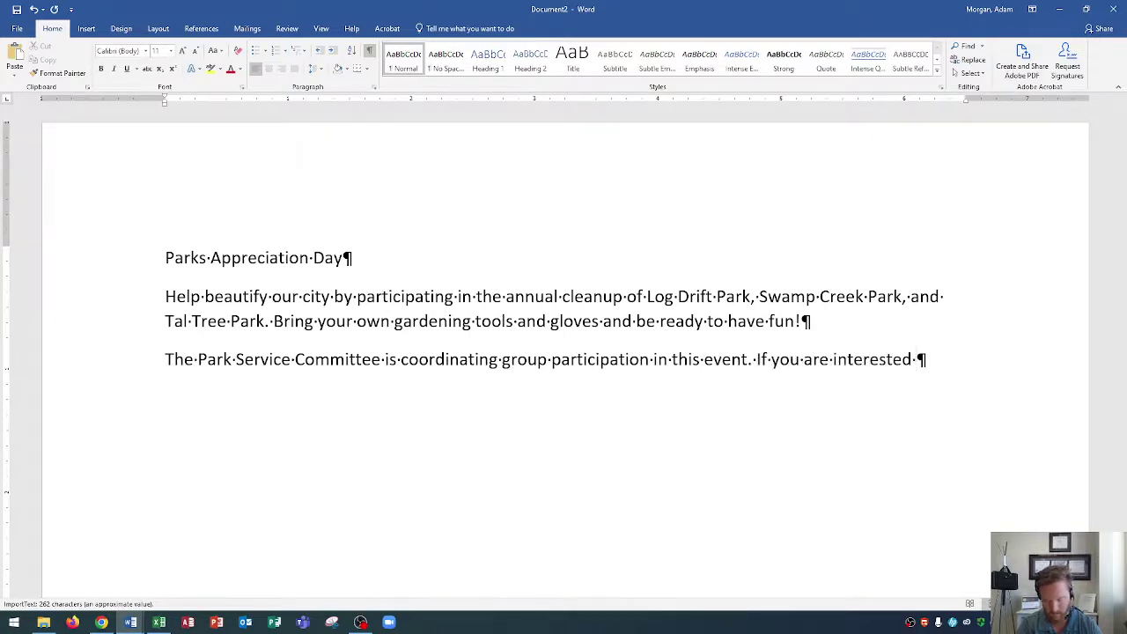
pyautogui.write('in spending time out')
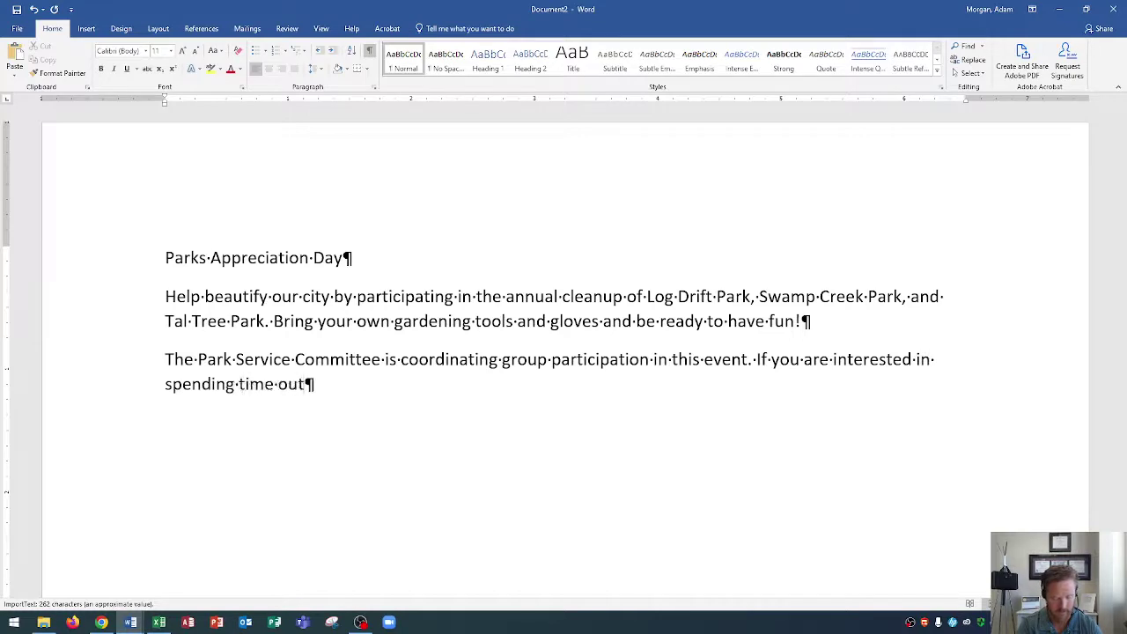
pyautogui.write('doors with ')
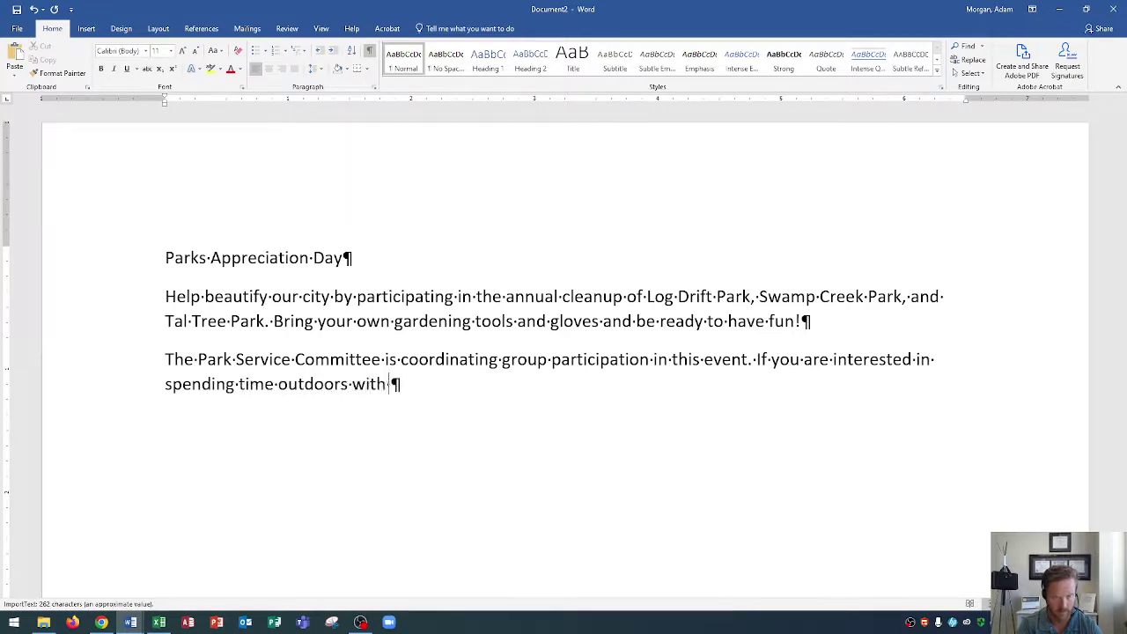
pyautogui.write('family and fr')
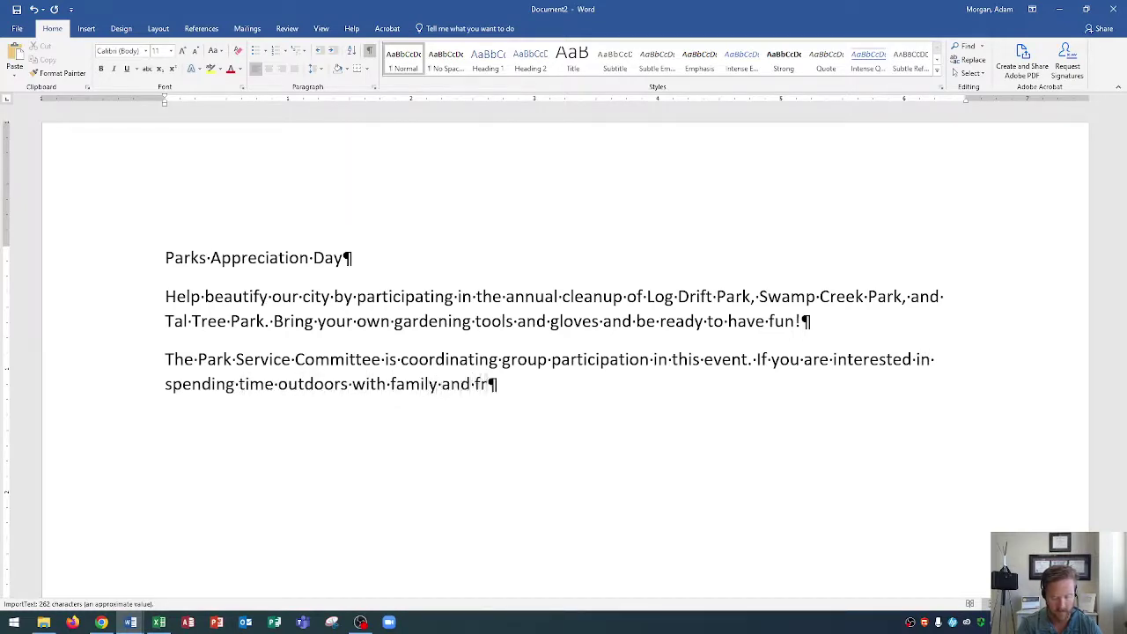
pyautogui.write('iends while improv')
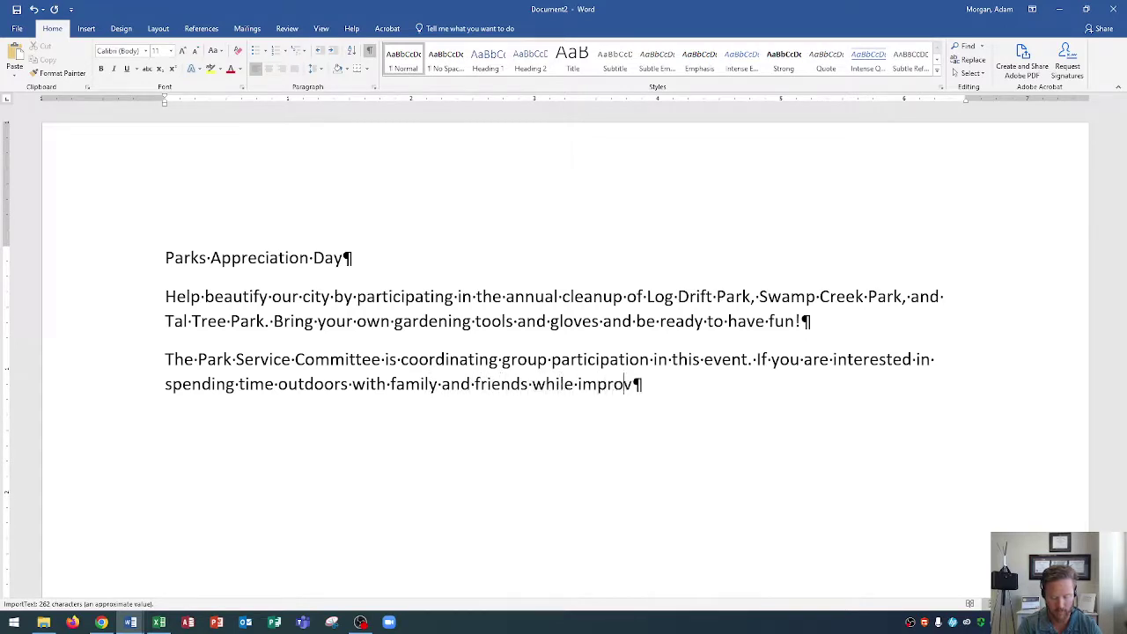
pyautogui.write('ing the quality of our park,')
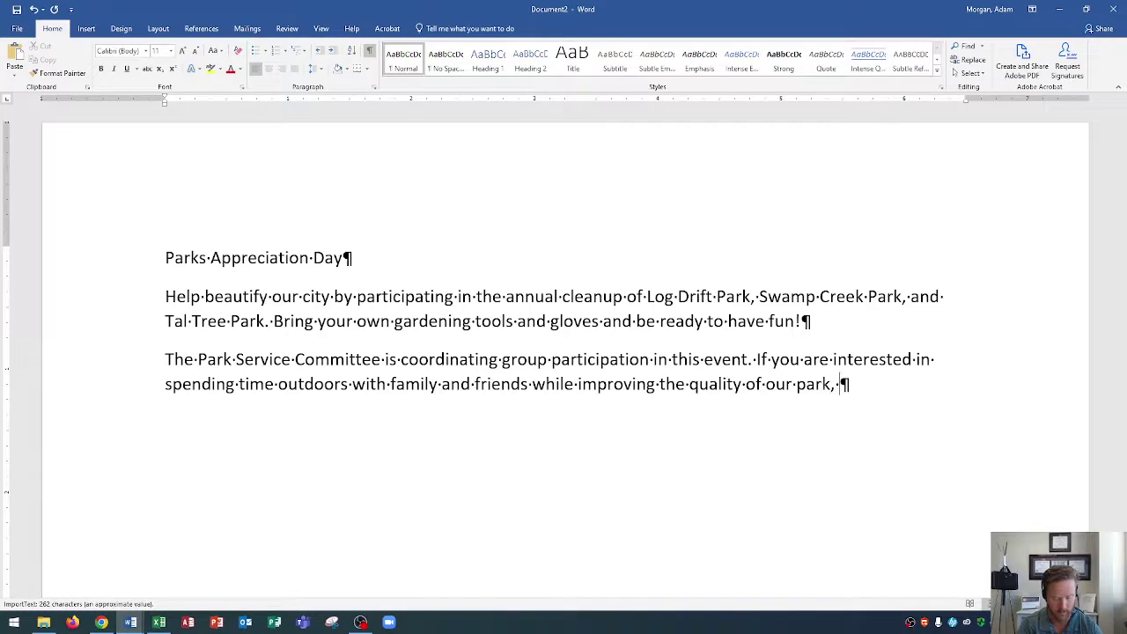
pyautogui.write(' contact N')
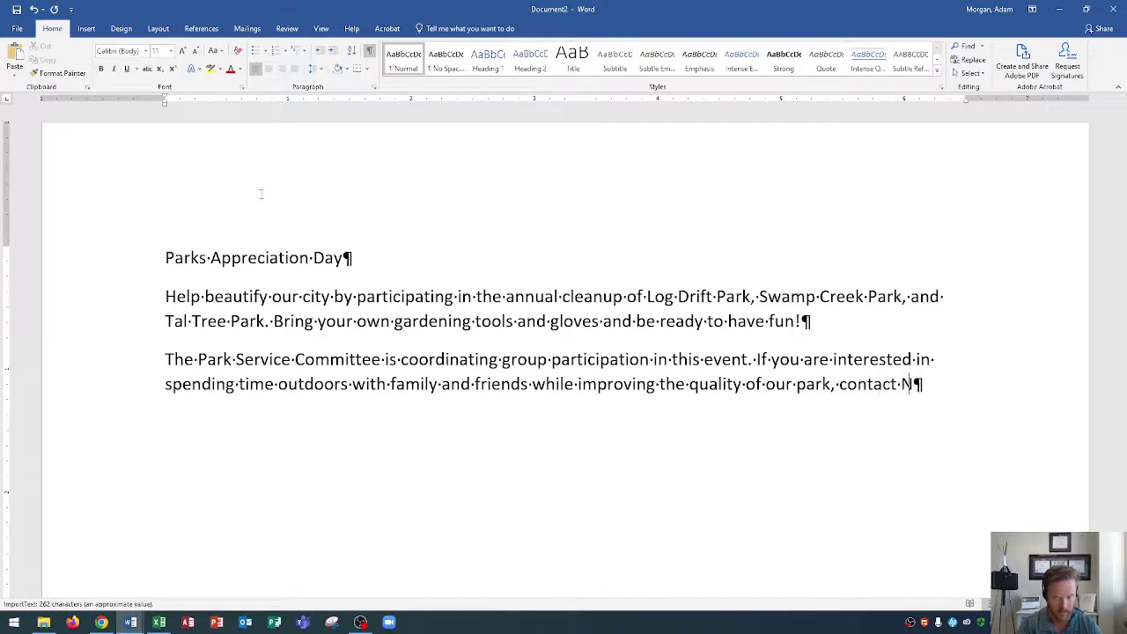
pyautogui.write('ancy Ander')
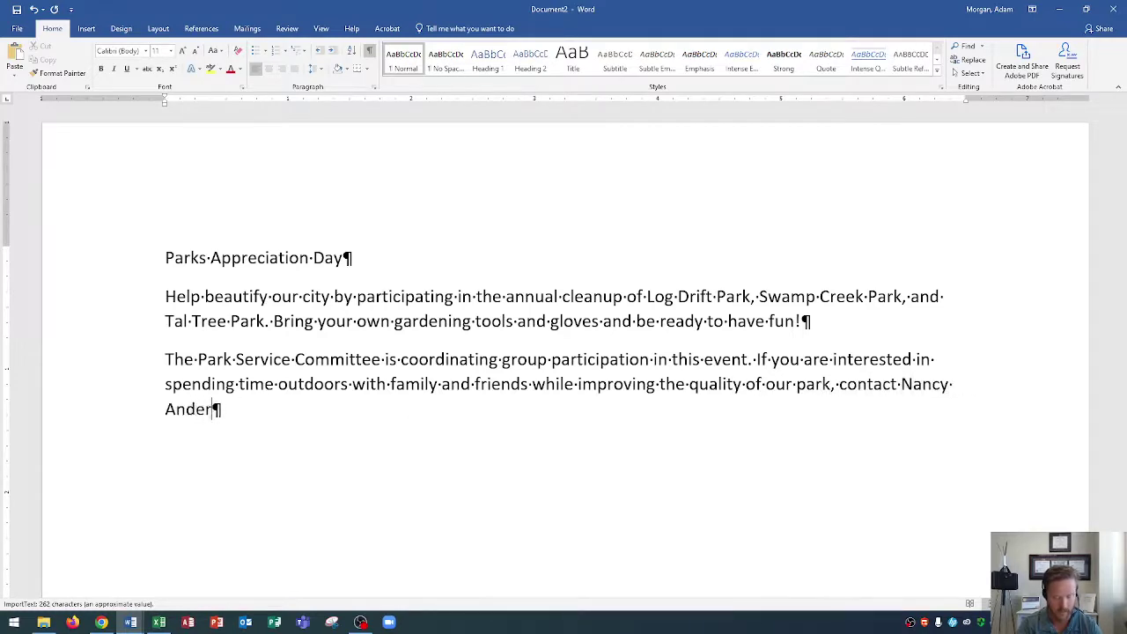
pyautogui.write('son by email a')
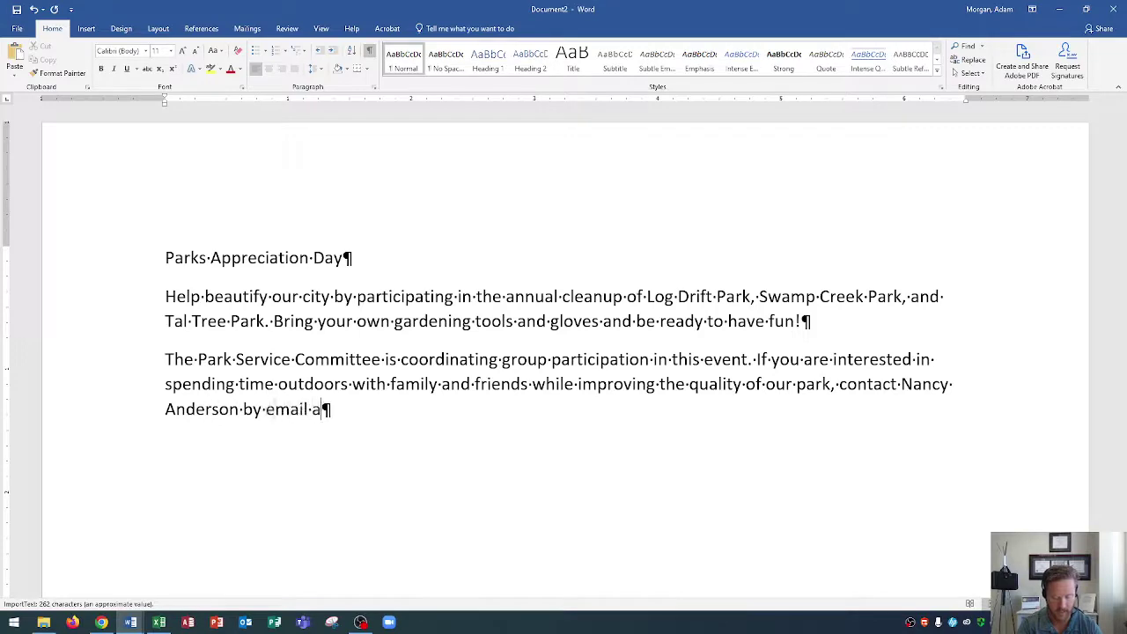
pyautogui.write('t nancy@')
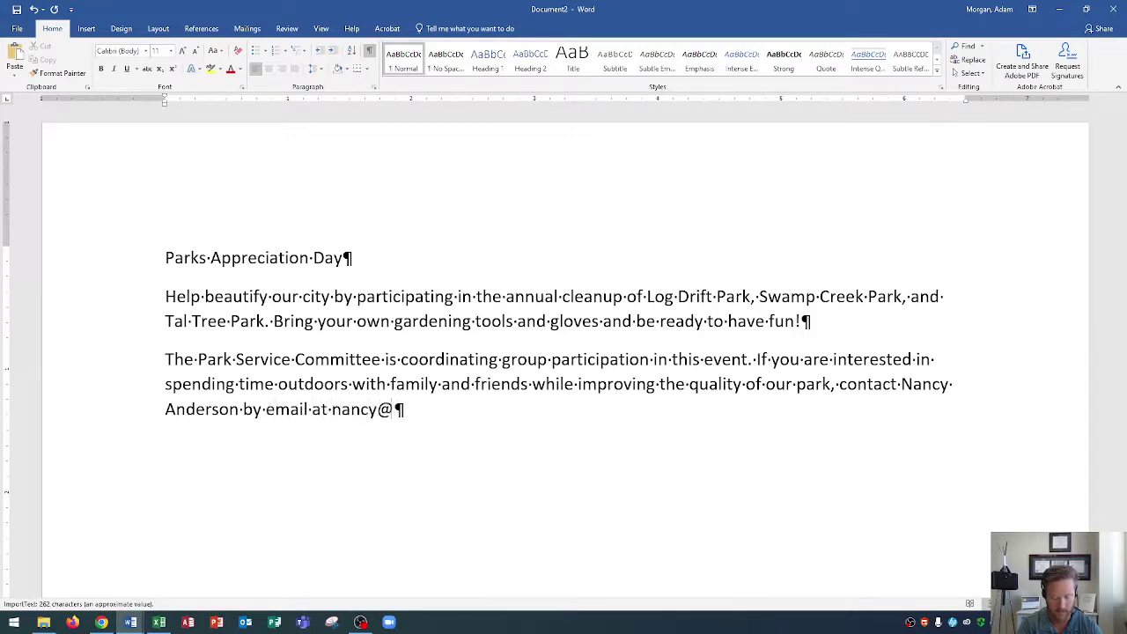
pyautogui.write('adventure-works.com')
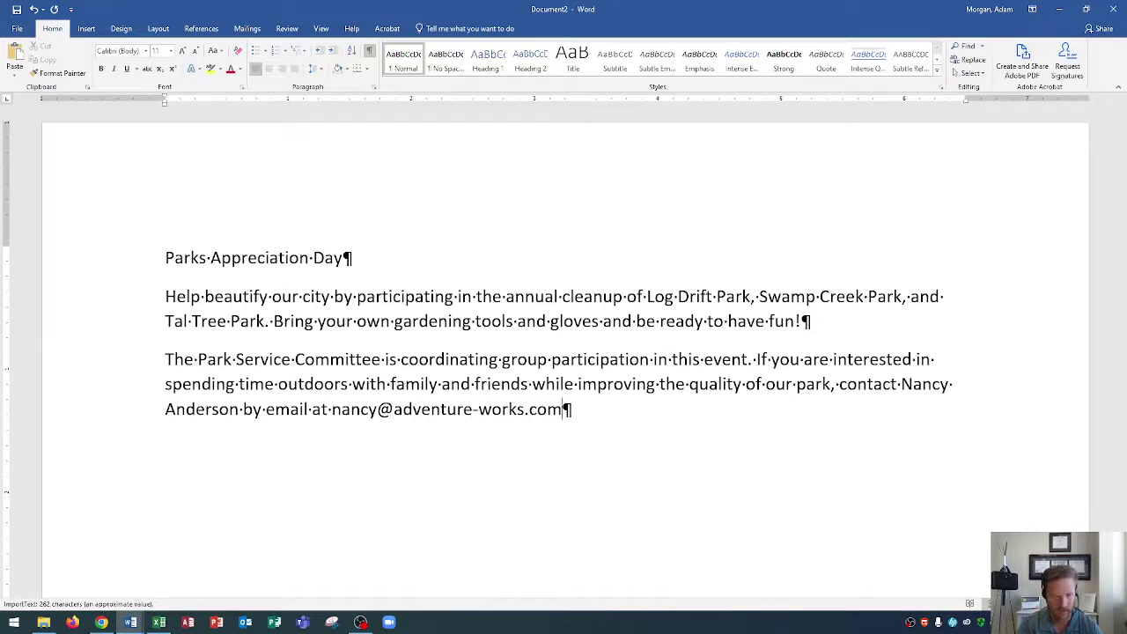
pyautogui.write('.')
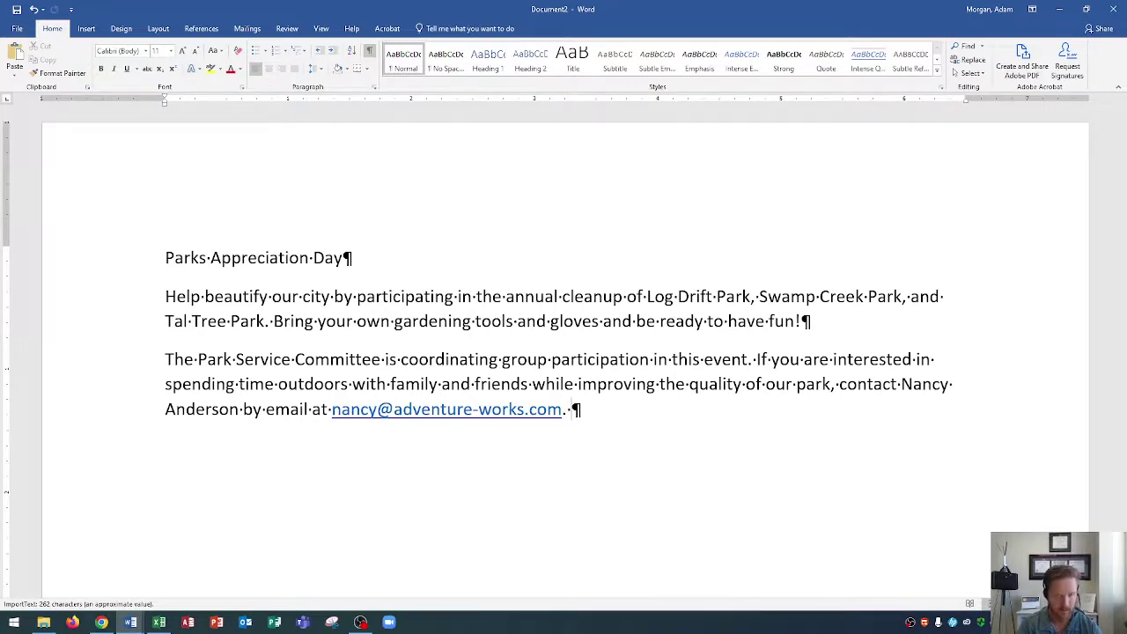
pyautogui.press('Return')
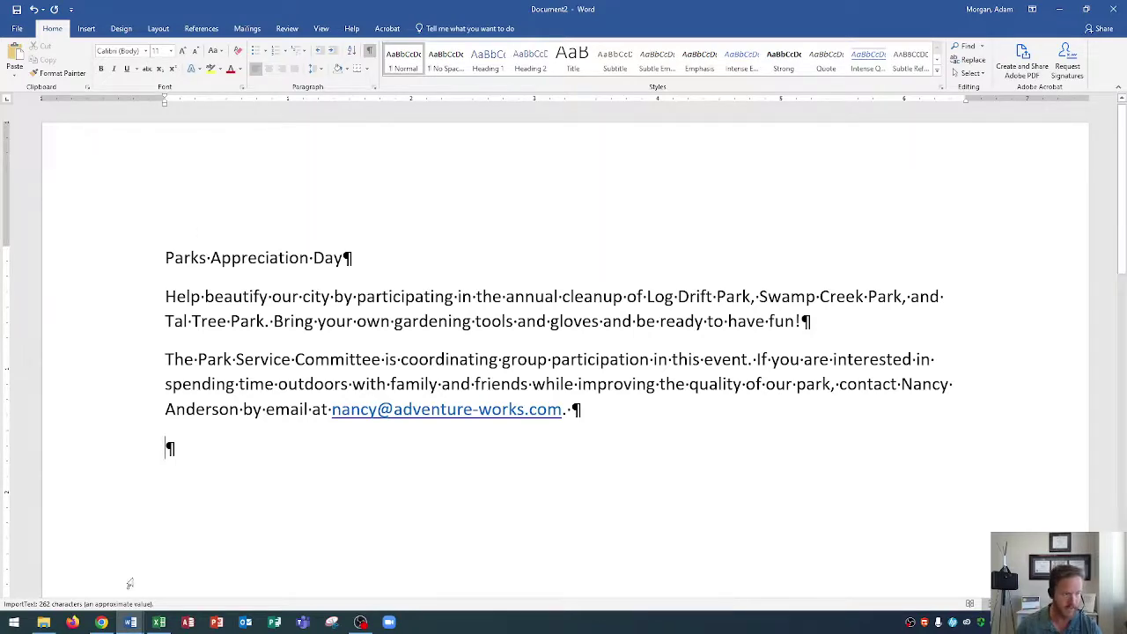
pyautogui.moveTo(130, 623)
pyautogui.click(98, 568)
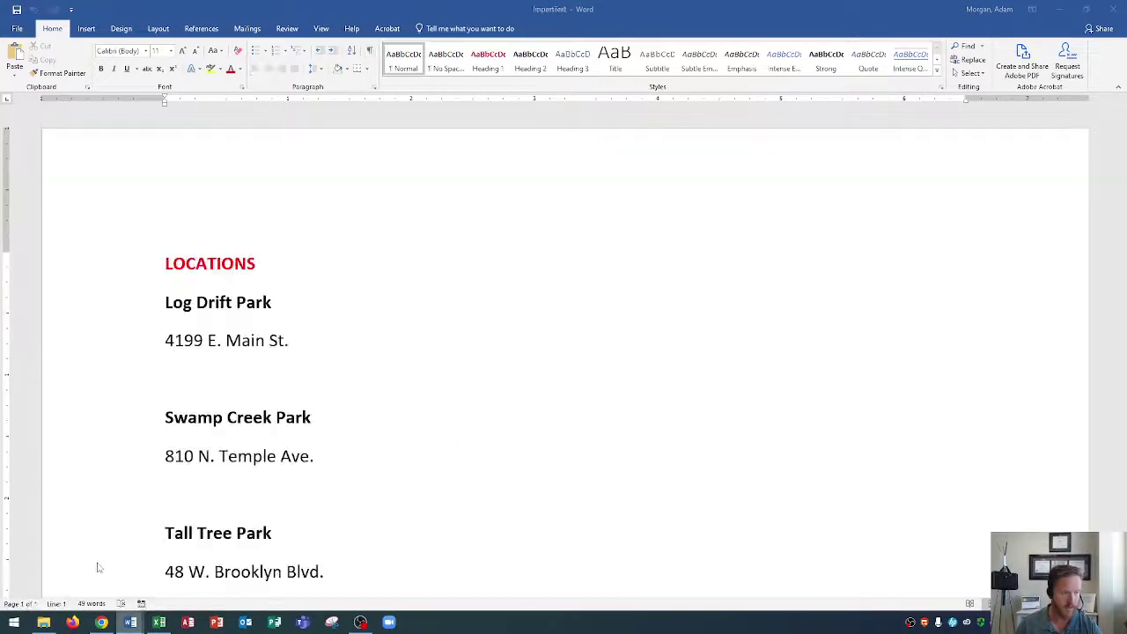
pyautogui.scroll(-10, 257, 456)
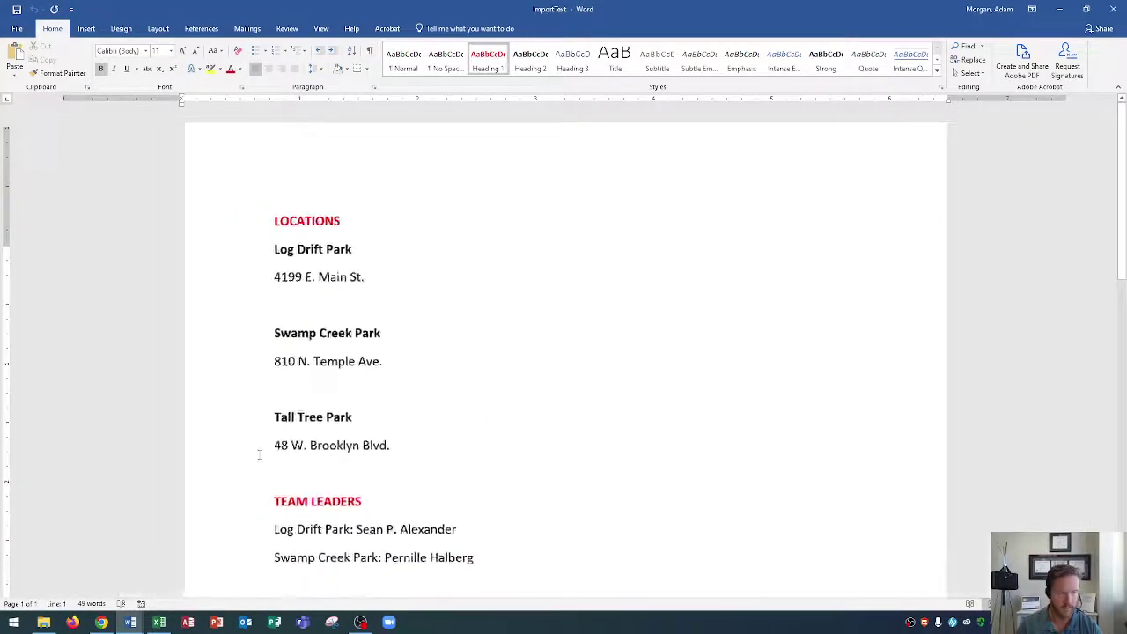
pyautogui.scroll(-3, 312, 443)
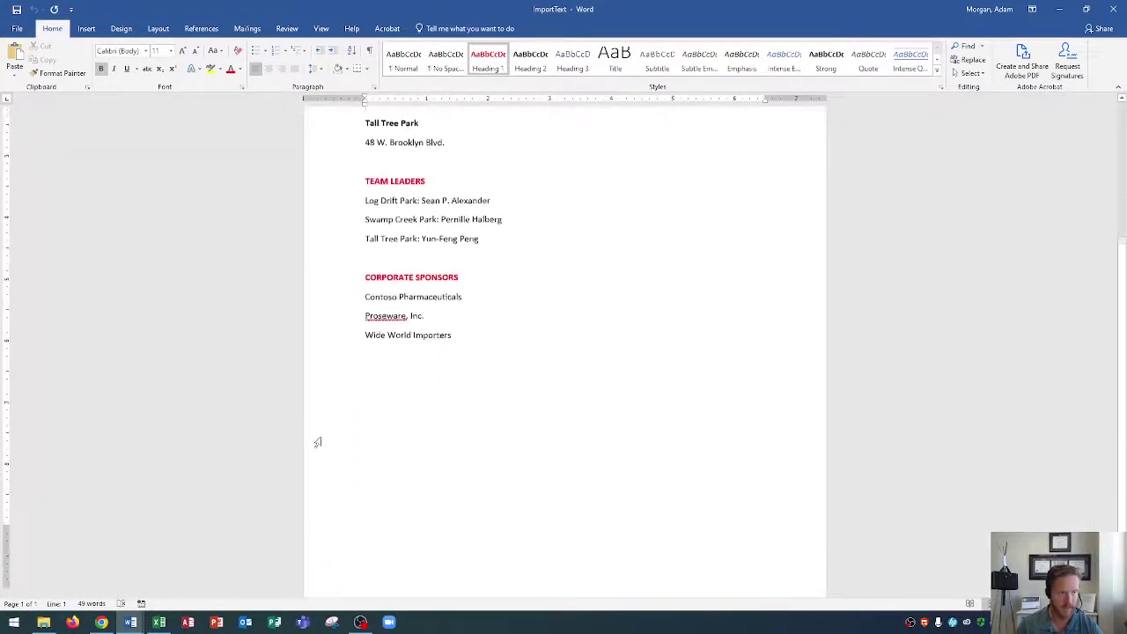
pyautogui.scroll(3, 317, 443)
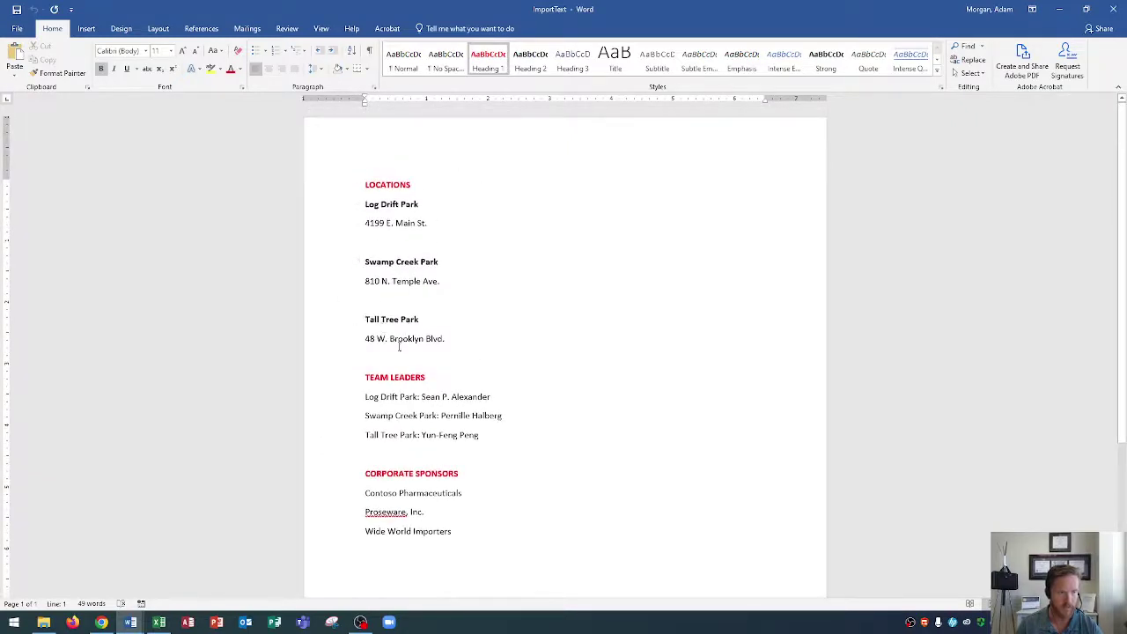
pyautogui.scroll(-1, 399, 347)
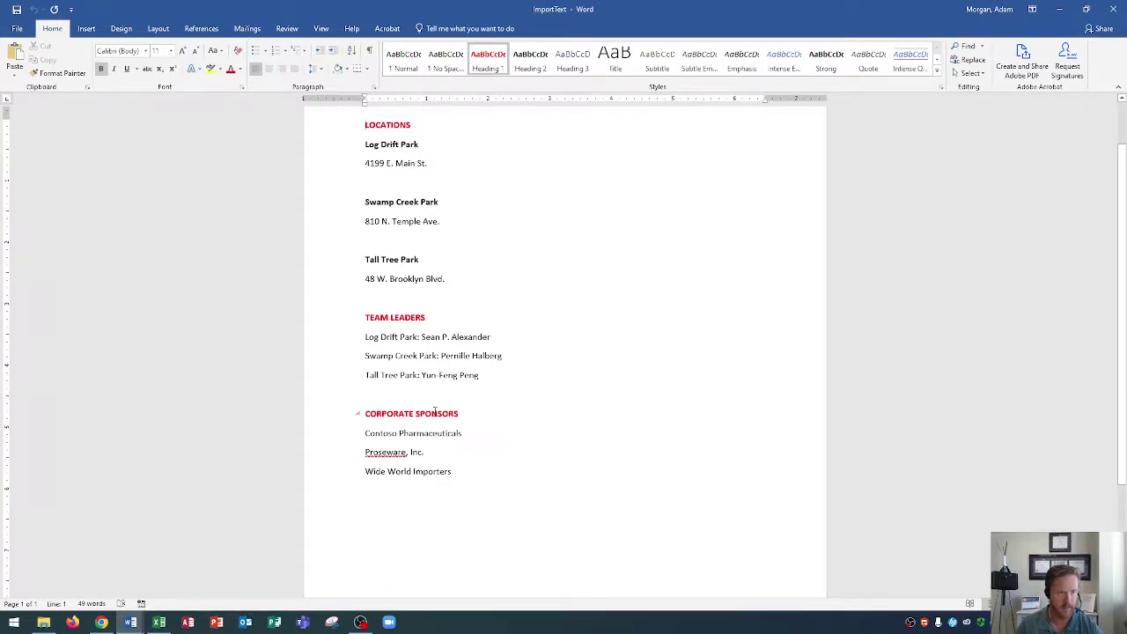
pyautogui.scroll(1, 434, 412)
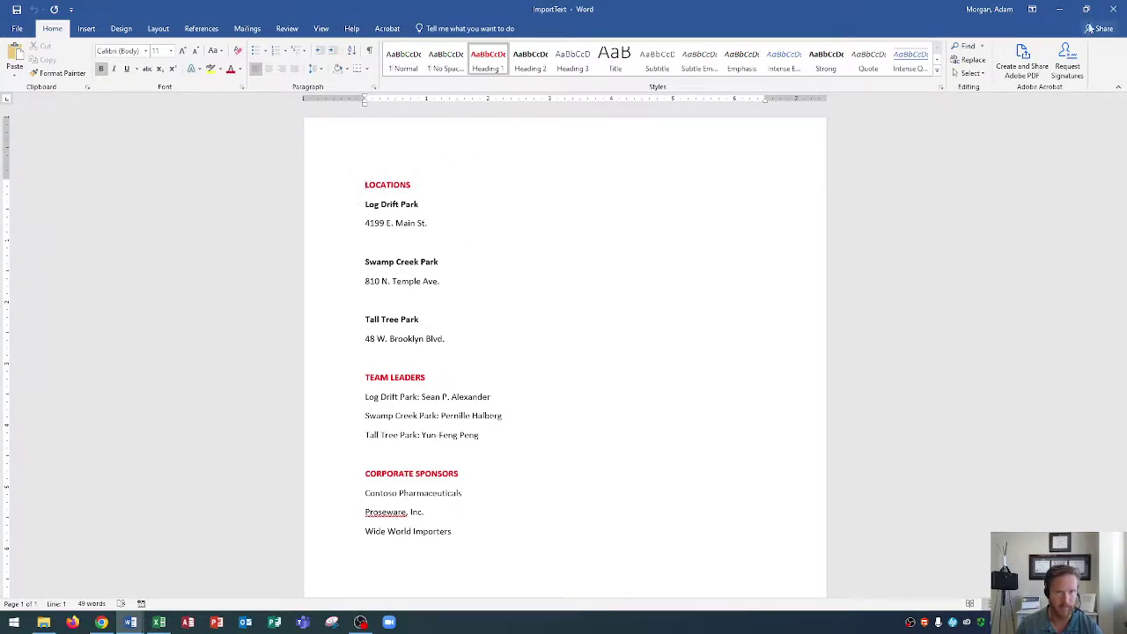
pyautogui.click(1112, 9)
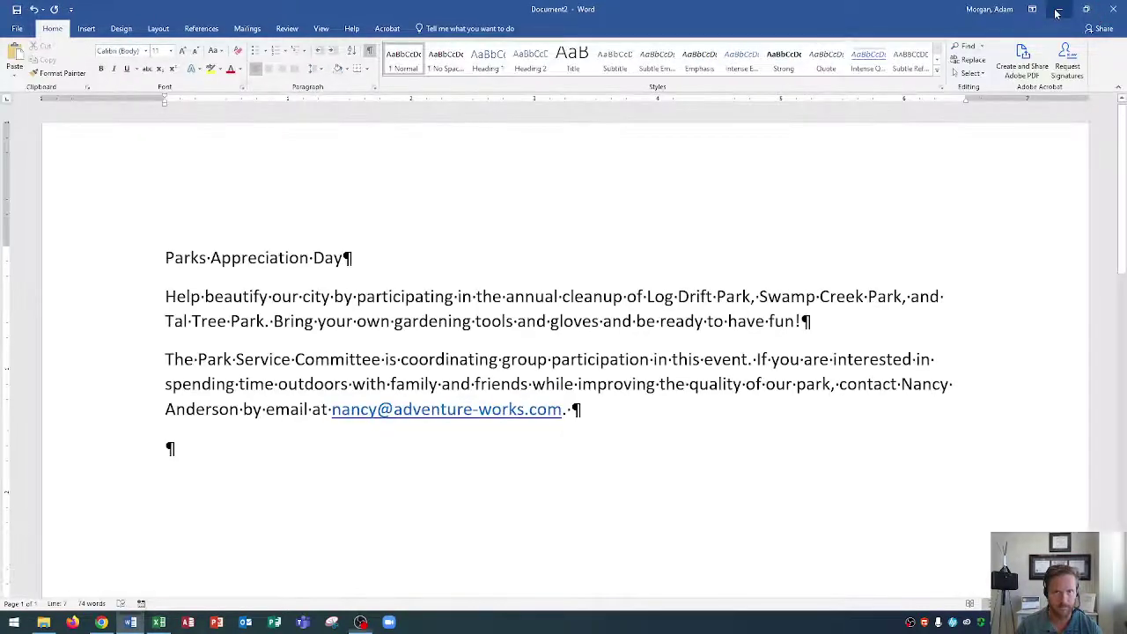
pyautogui.click(1060, 9)
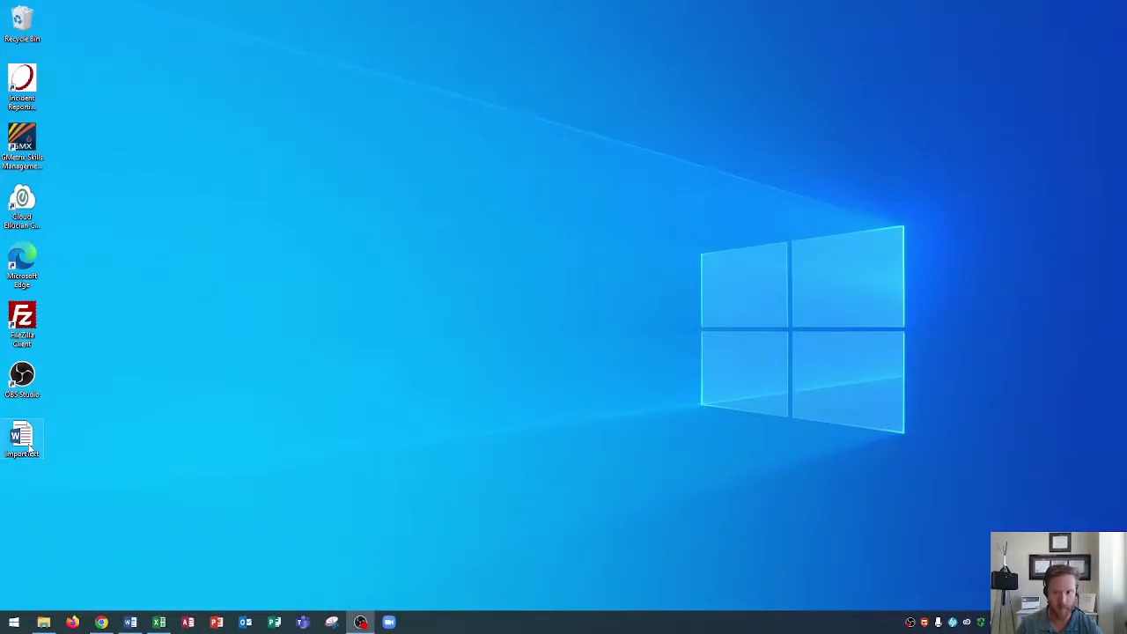
pyautogui.click(130, 623)
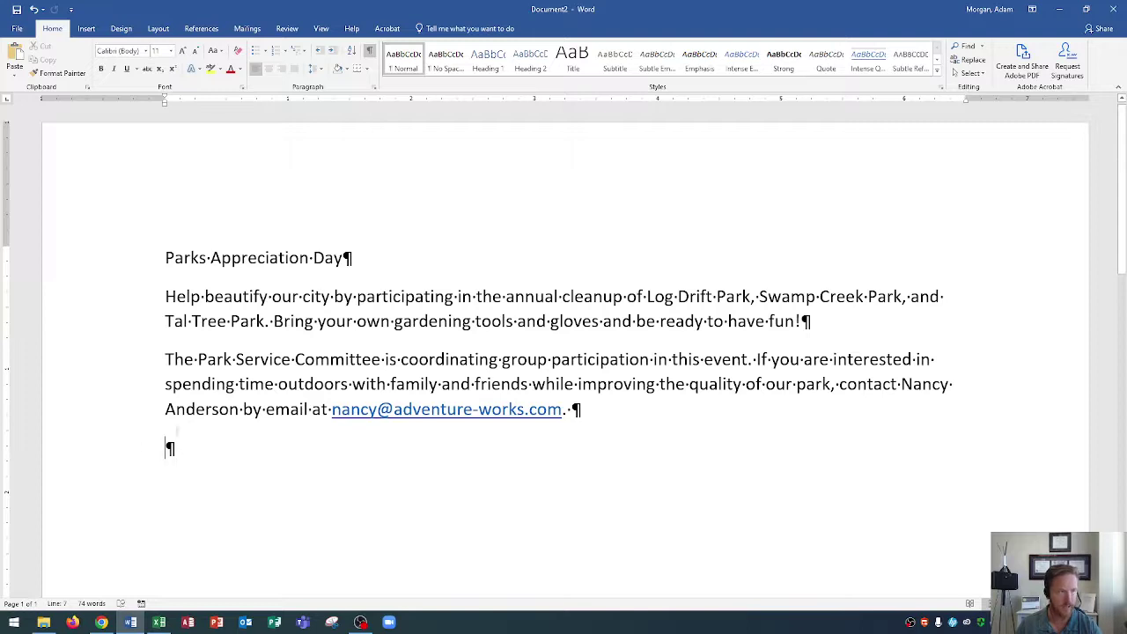
# Insert the ImportText file's contents below the intro paragraphs via Text from File
pyautogui.click(88, 30)
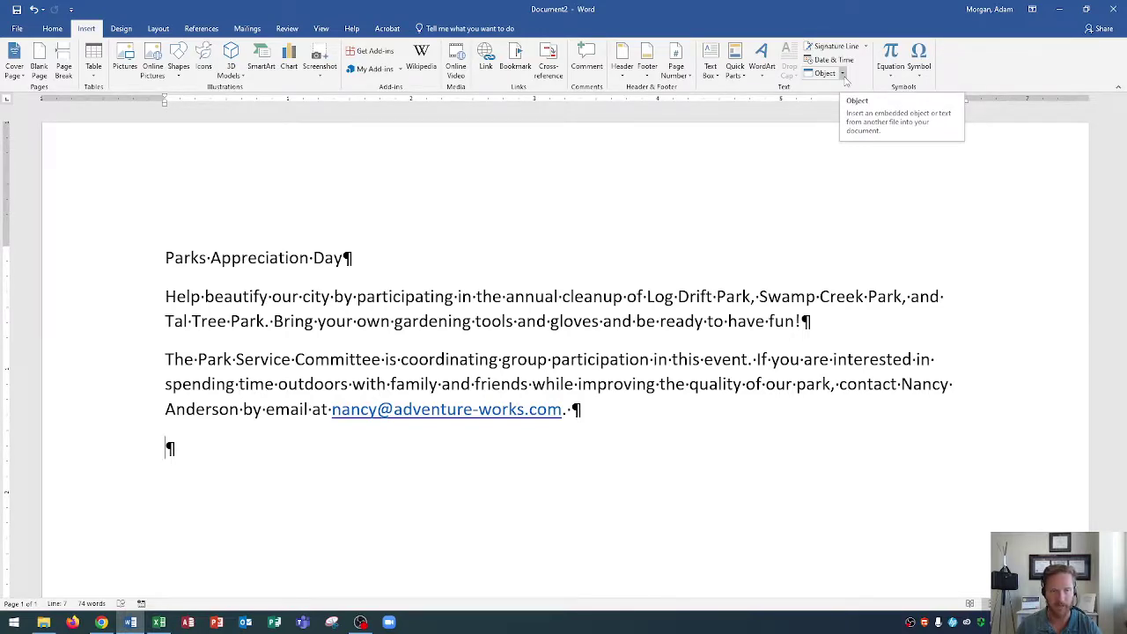
pyautogui.click(842, 74)
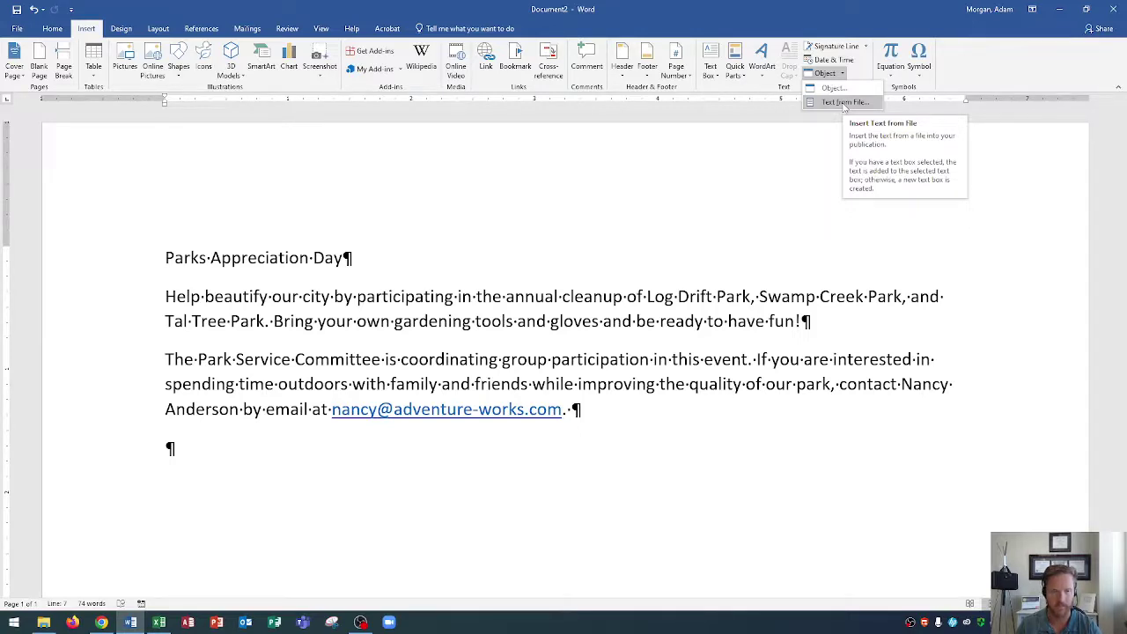
pyautogui.click(844, 103)
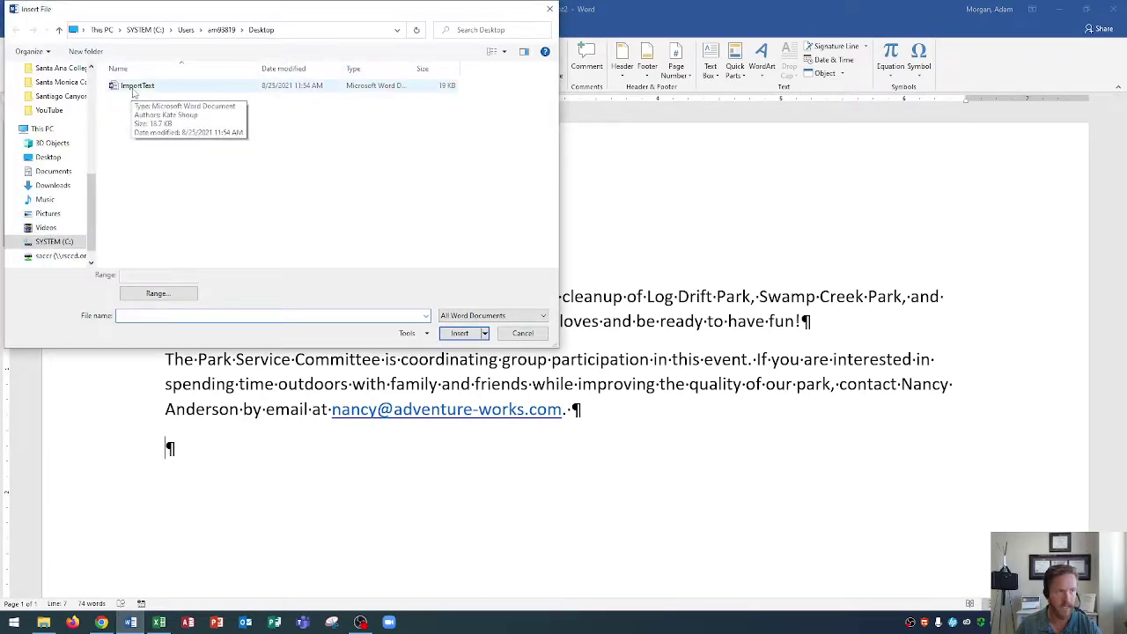
pyautogui.doubleClick(133, 88)
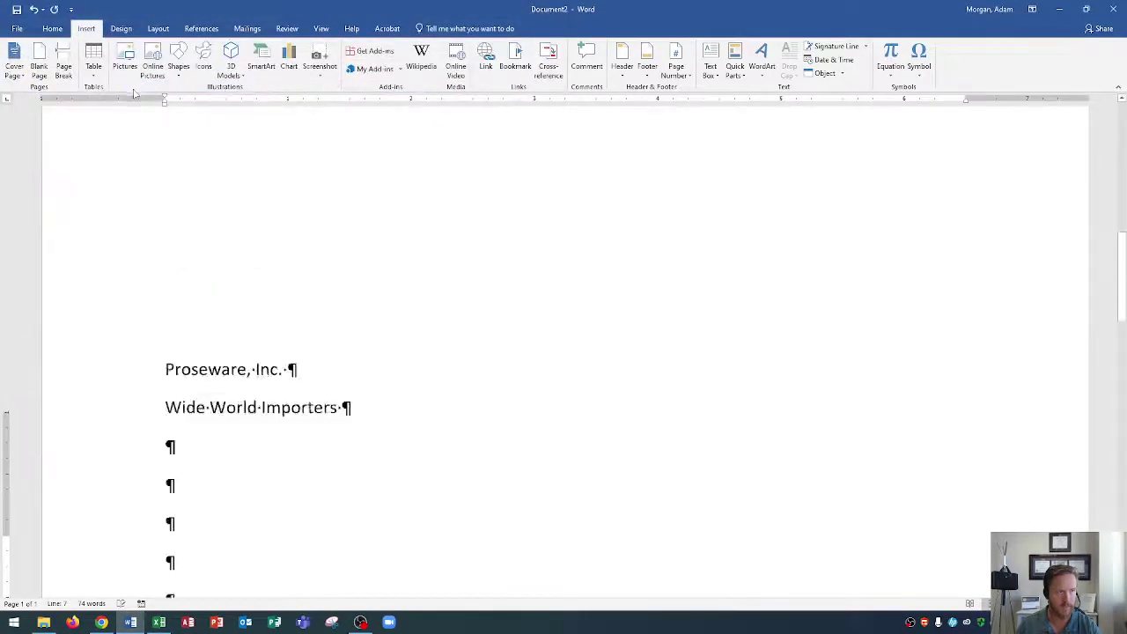
# Delete the two empty paragraphs after Wide World Importers so nothing spills onto page 2
pyautogui.scroll(-3, 235, 362)
pyautogui.scroll(5, 231, 339)
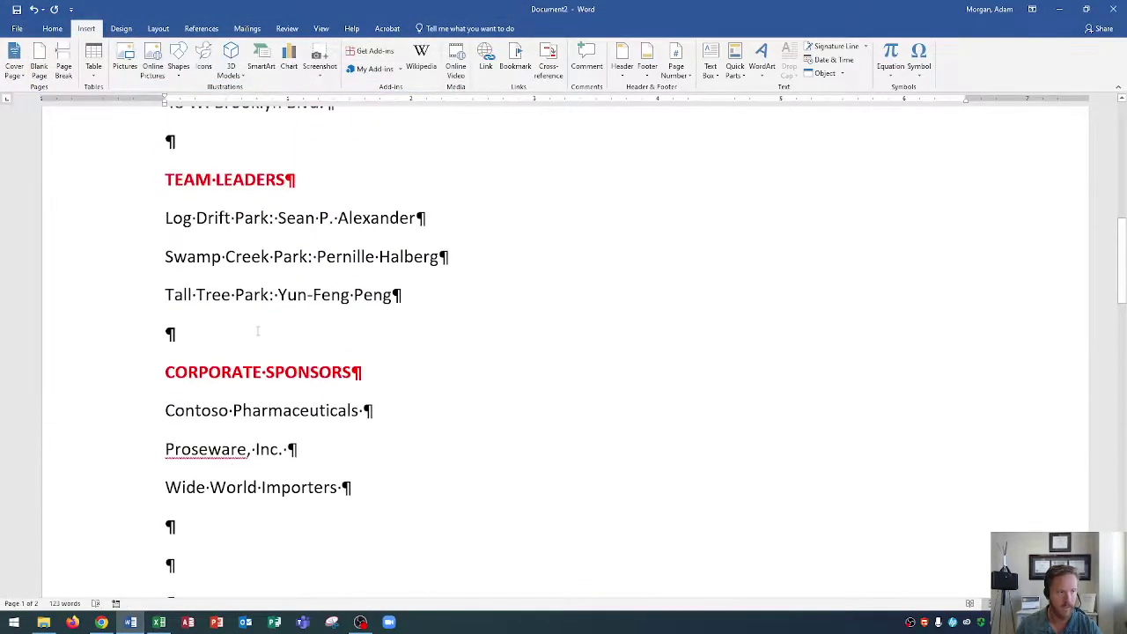
pyautogui.scroll(-1, 264, 330)
pyautogui.keyDown('ctrl'); pyautogui.scroll(-3, 264, 331); pyautogui.keyUp('ctrl')
pyautogui.scroll(6, 264, 327)
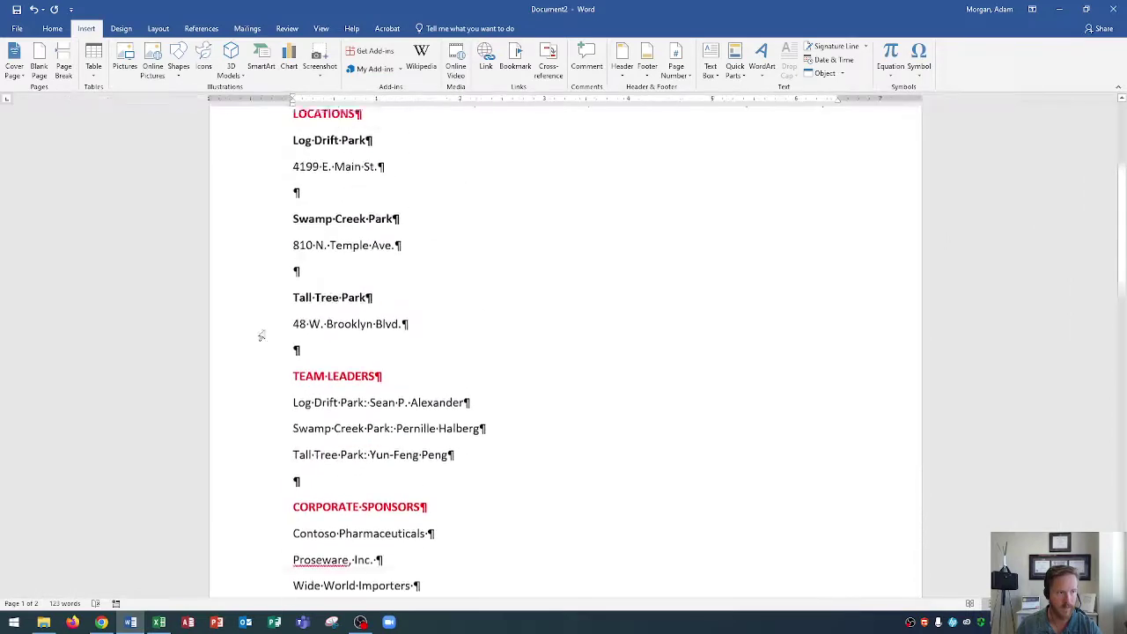
pyautogui.scroll(-8, 273, 315)
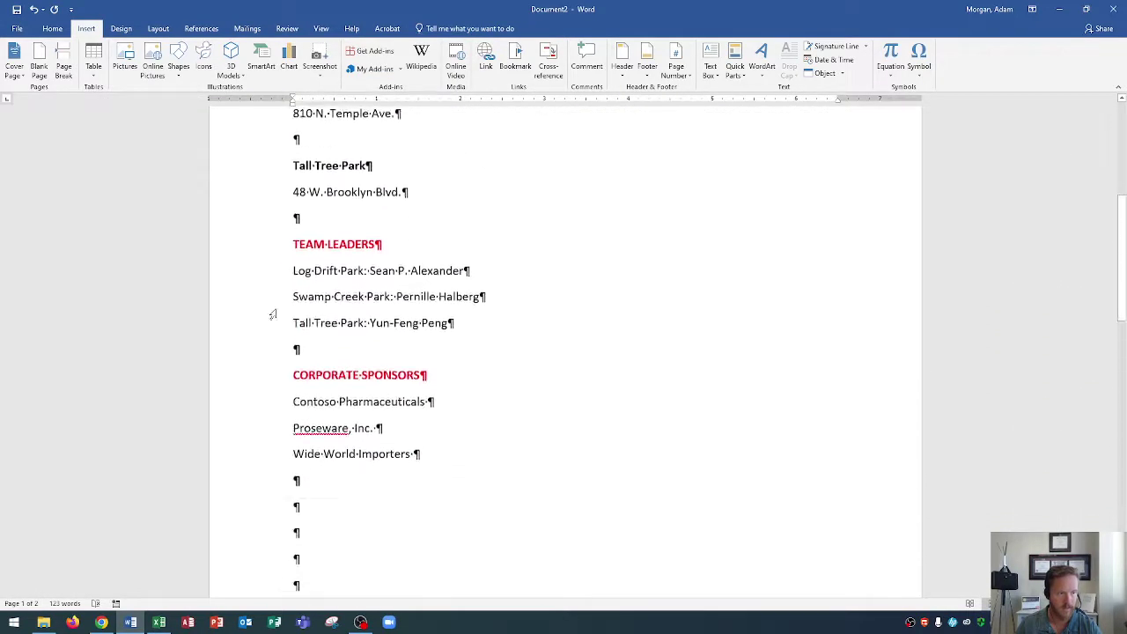
pyautogui.scroll(-1, 241, 325)
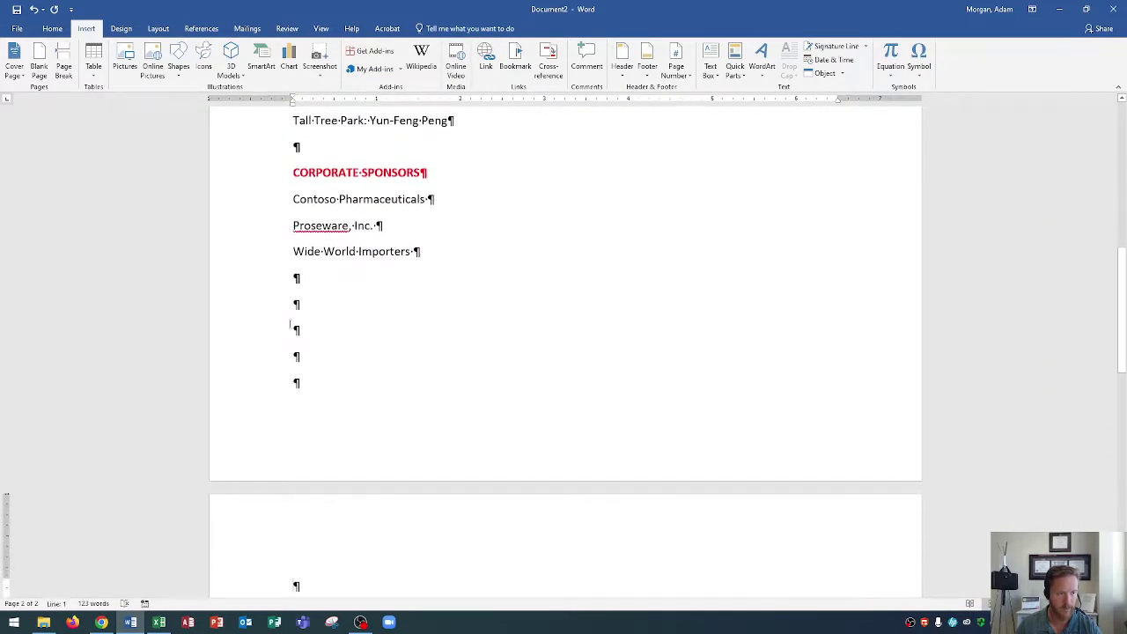
pyautogui.scroll(-1, 310, 394)
pyautogui.scroll(-2, 310, 394)
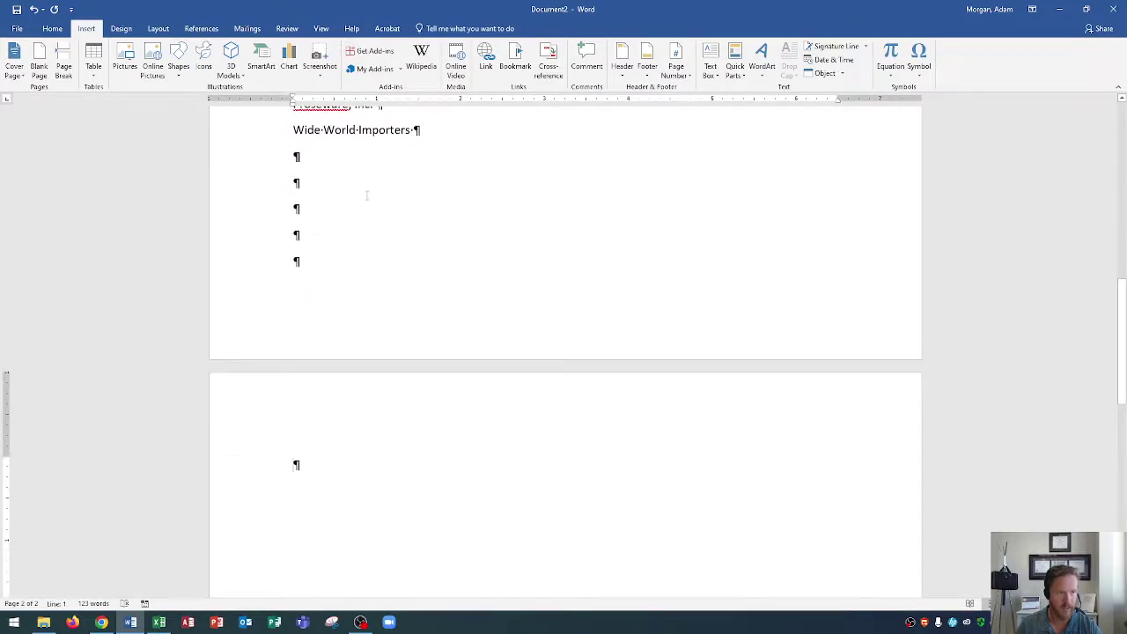
pyautogui.scroll(-3, 296, 387)
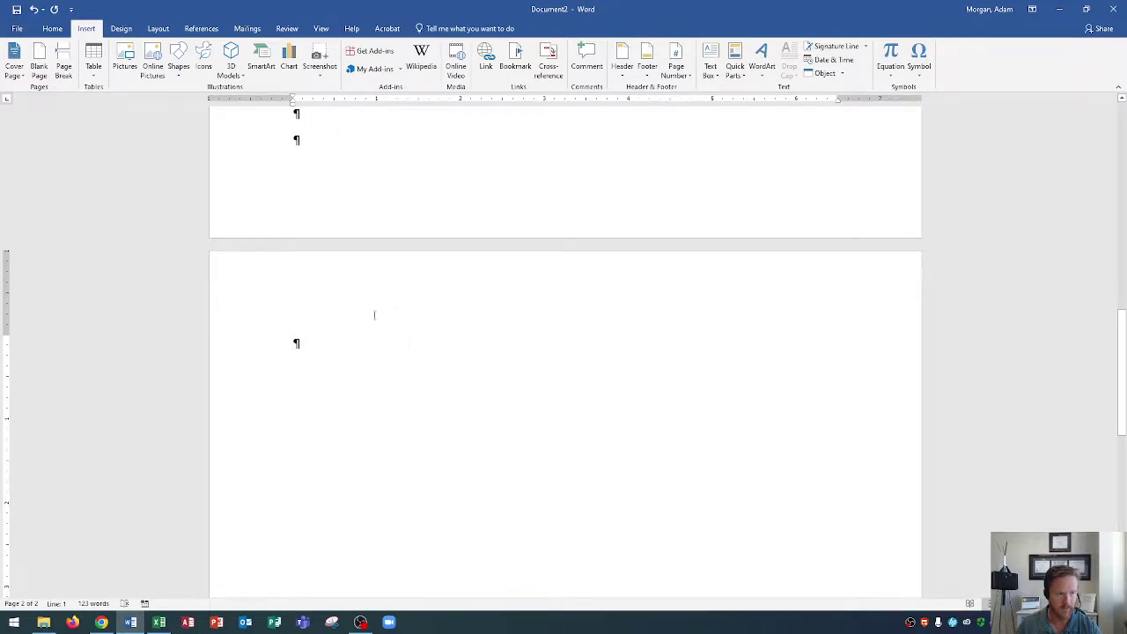
pyautogui.scroll(4, 370, 305)
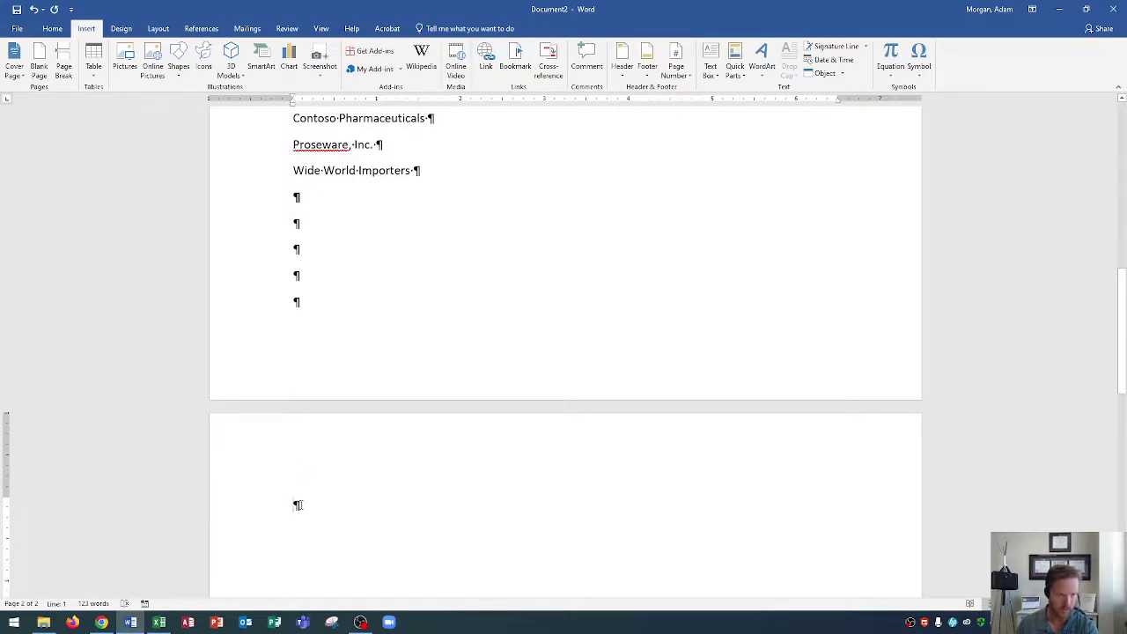
pyautogui.press('BackSpace')
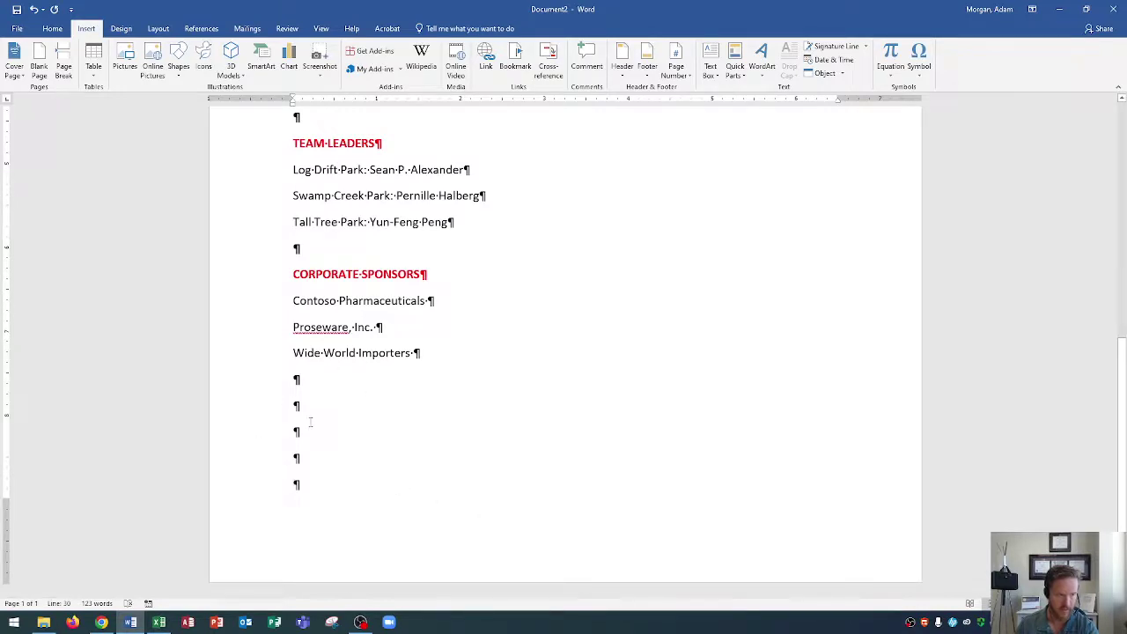
pyautogui.press('BackSpace')
pyautogui.press('BackSpace')
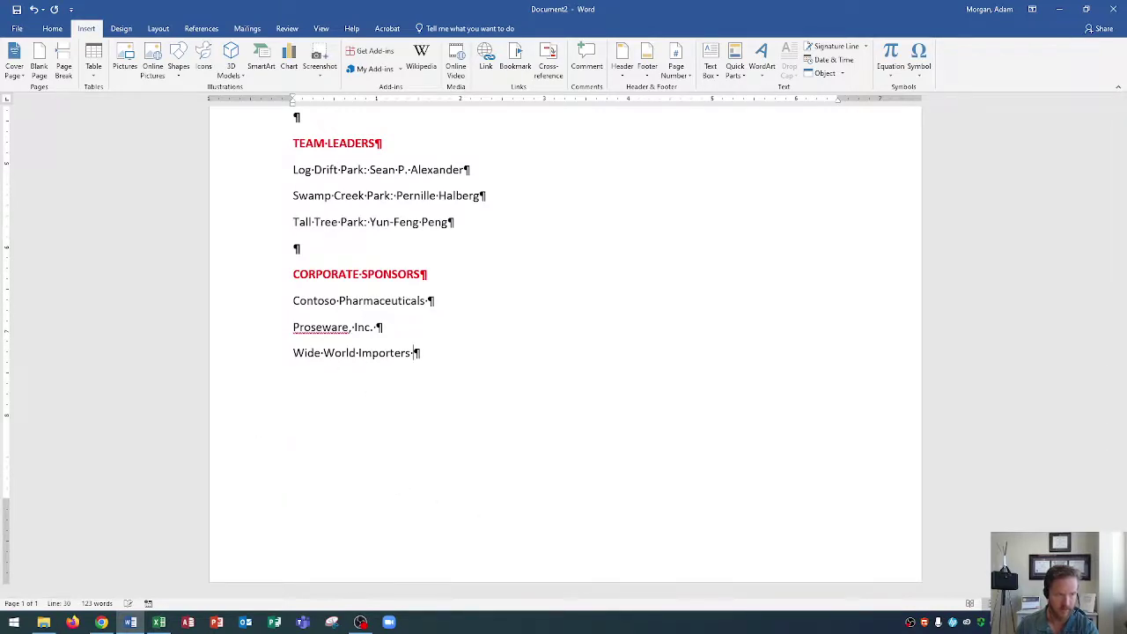
pyautogui.scroll(3, 348, 386)
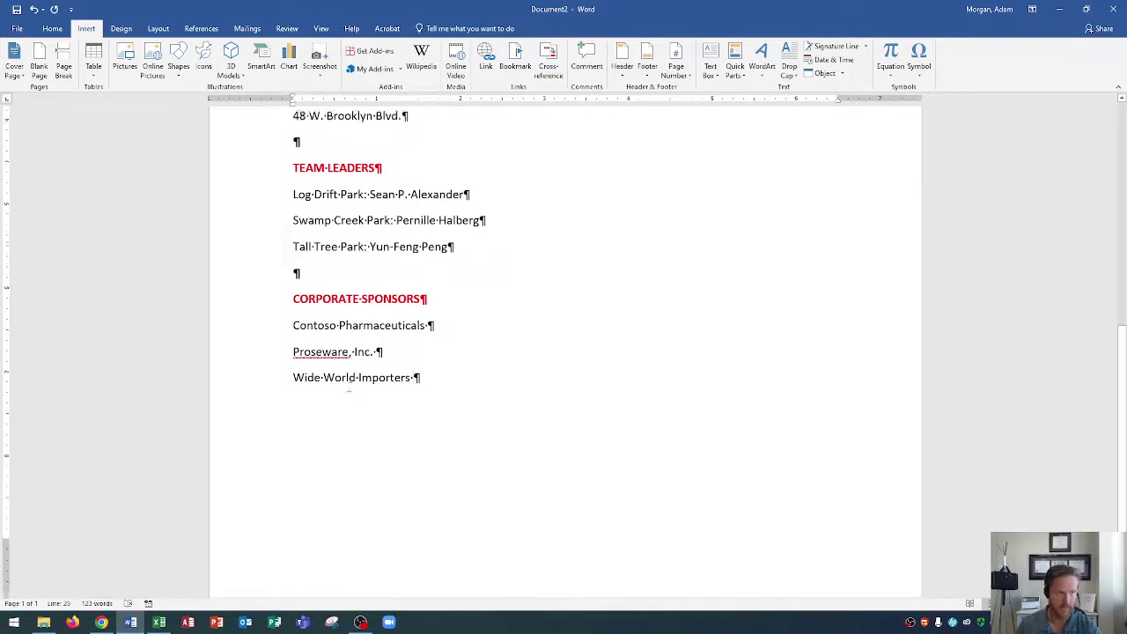
# Turn off Show/Hide ¶ formatting marks and check the LOCATIONS heading's style
pyautogui.click(51, 30)
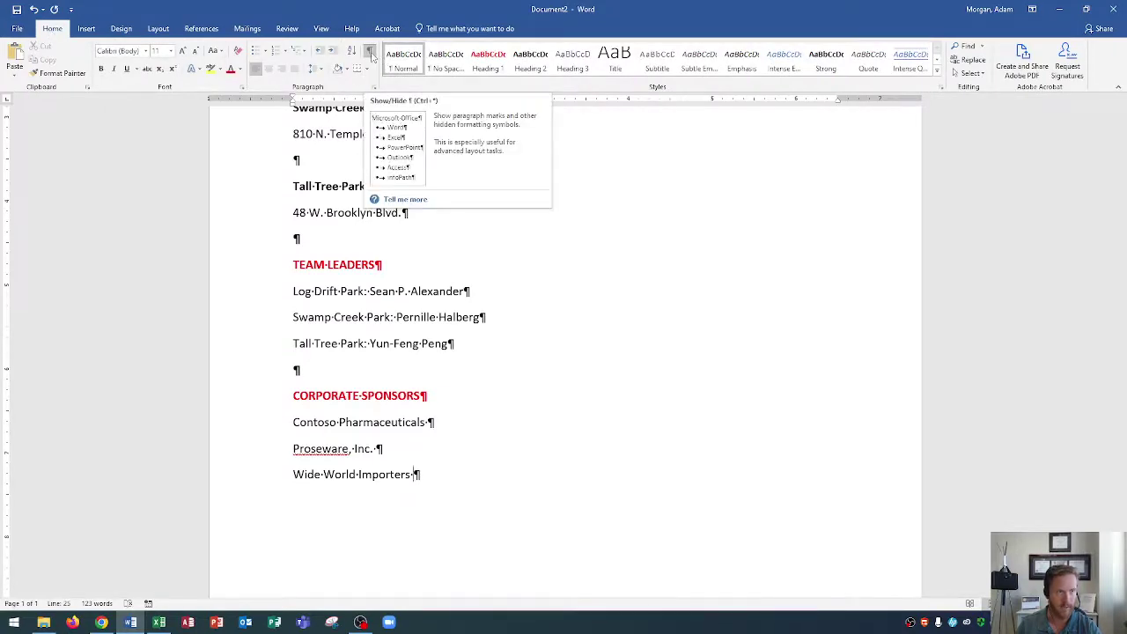
pyautogui.click(371, 55)
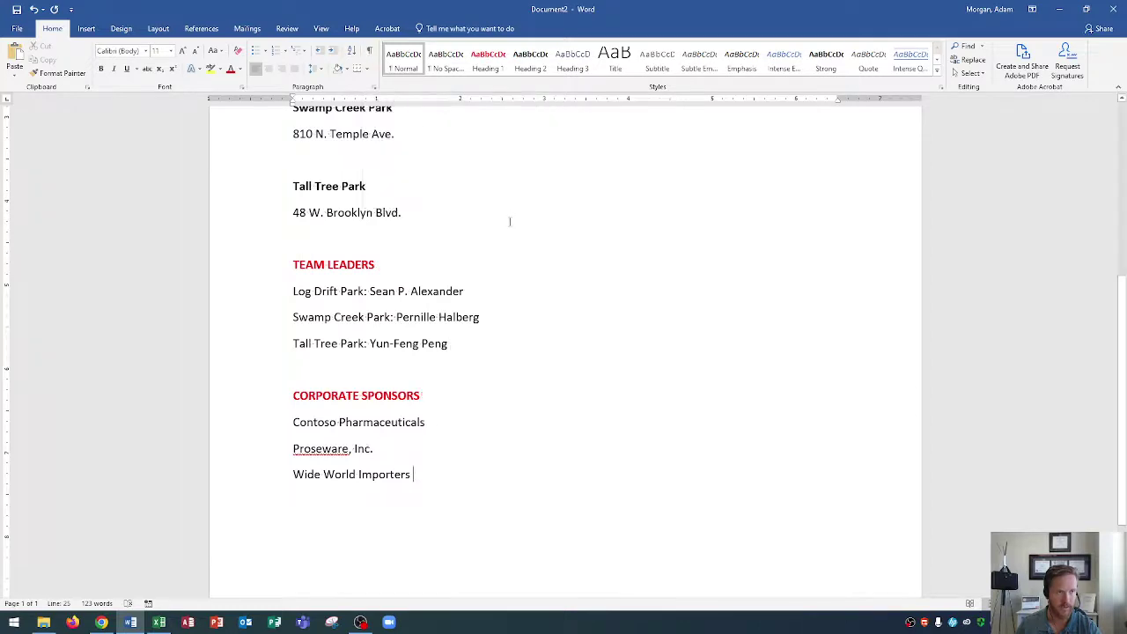
pyautogui.scroll(6, 508, 221)
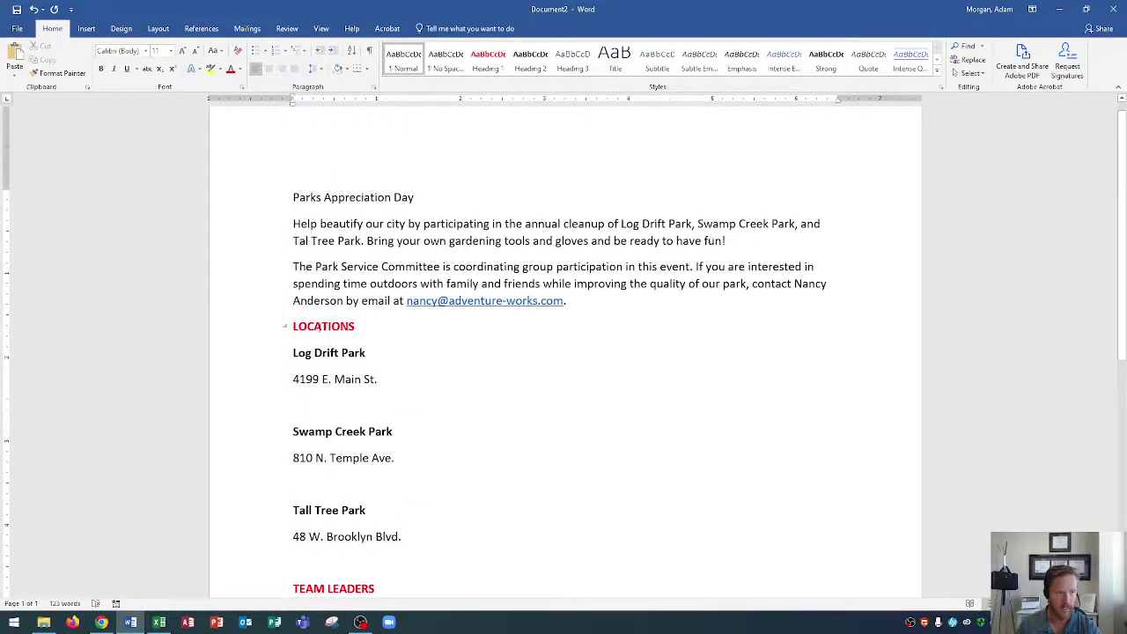
pyautogui.click(322, 326)
pyautogui.scroll(-5, 350, 435)
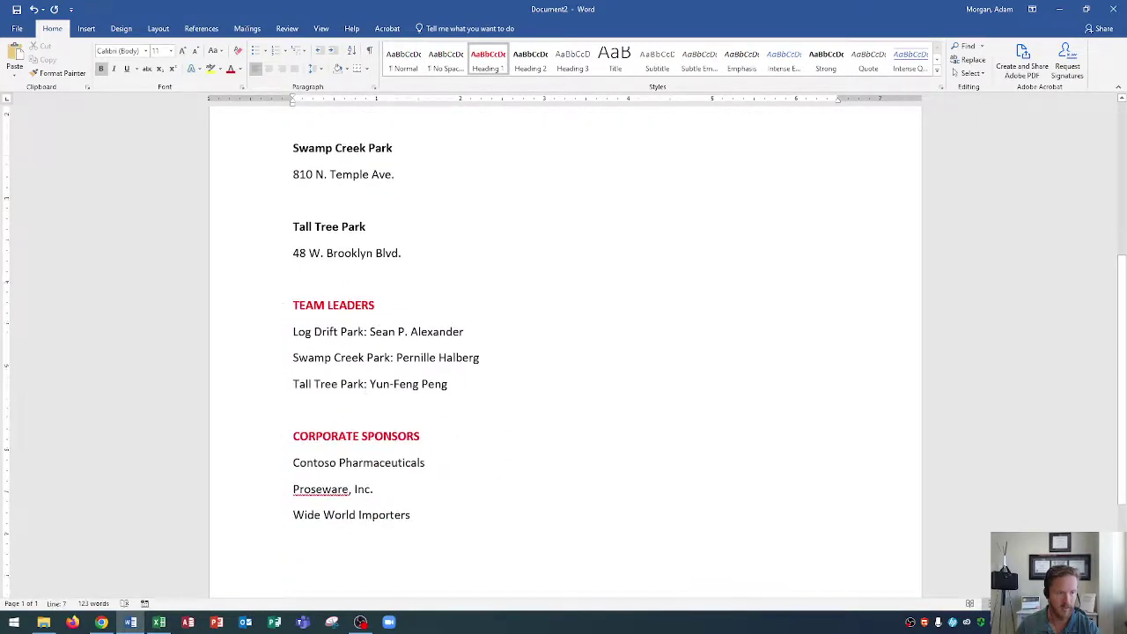
pyautogui.scroll(3, 563, 352)
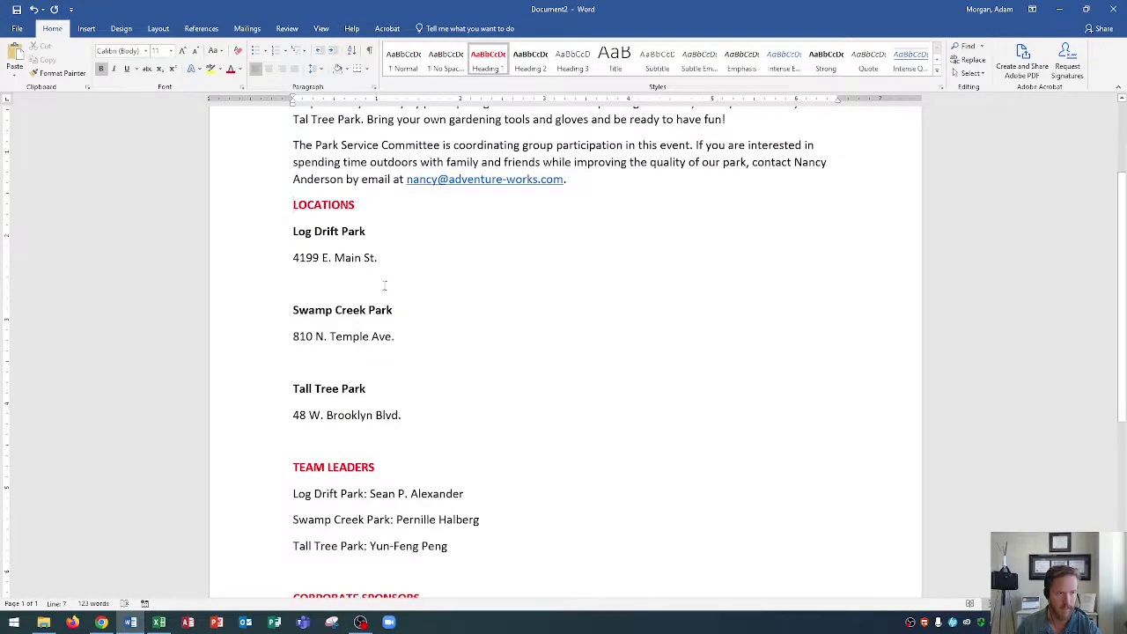
pyautogui.scroll(2, 384, 286)
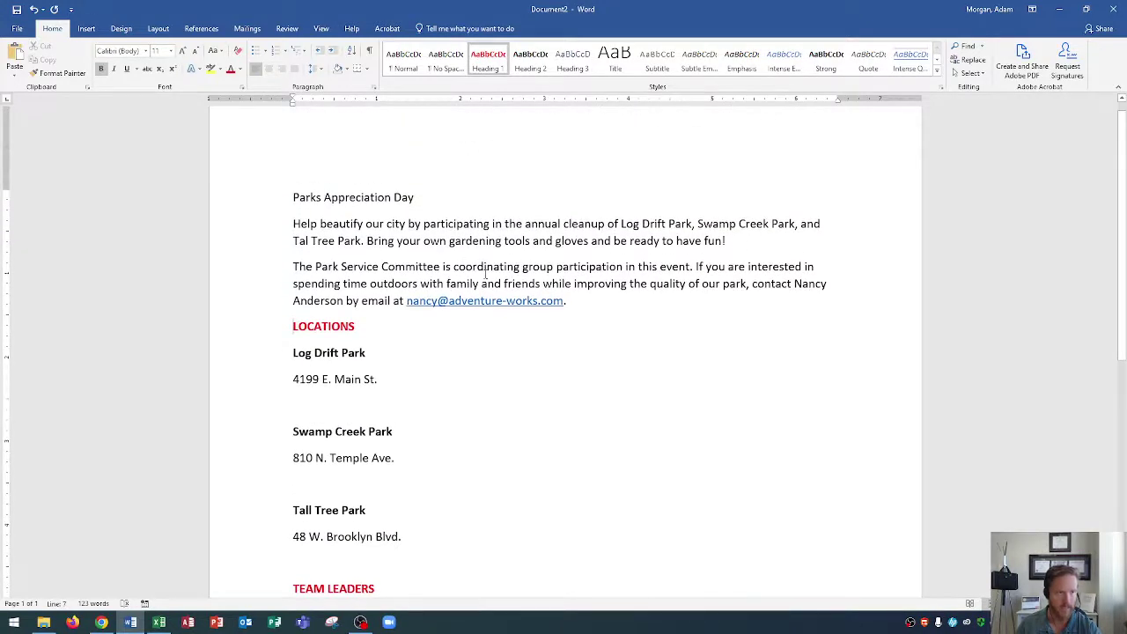